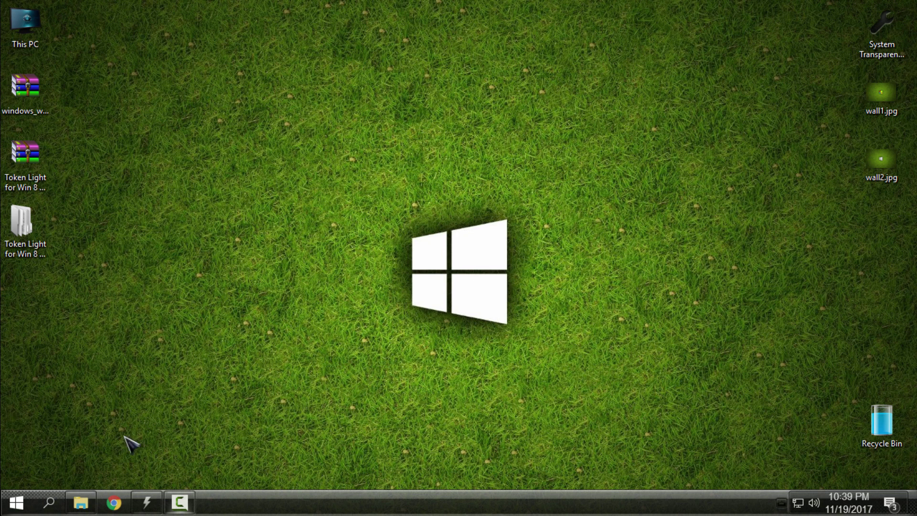
- Show the glass-styled This PC window and Start menu, then close both
{"action": "left_click", "coordinate": [81, 502]}
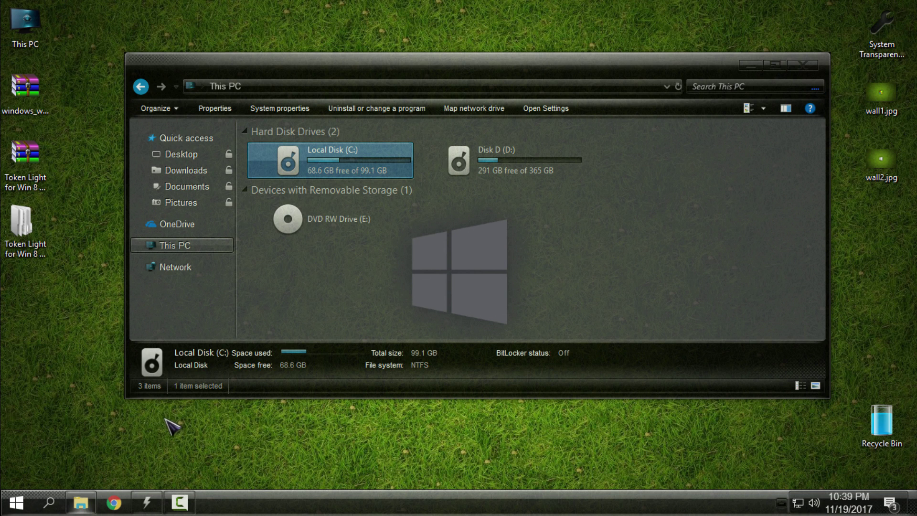
{"action": "left_click", "coordinate": [86, 347]}
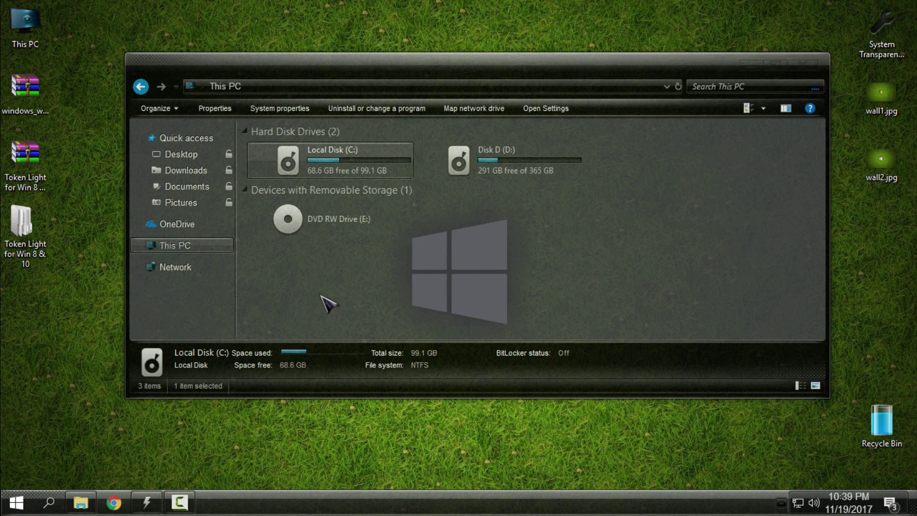
{"action": "key", "text": "super"}
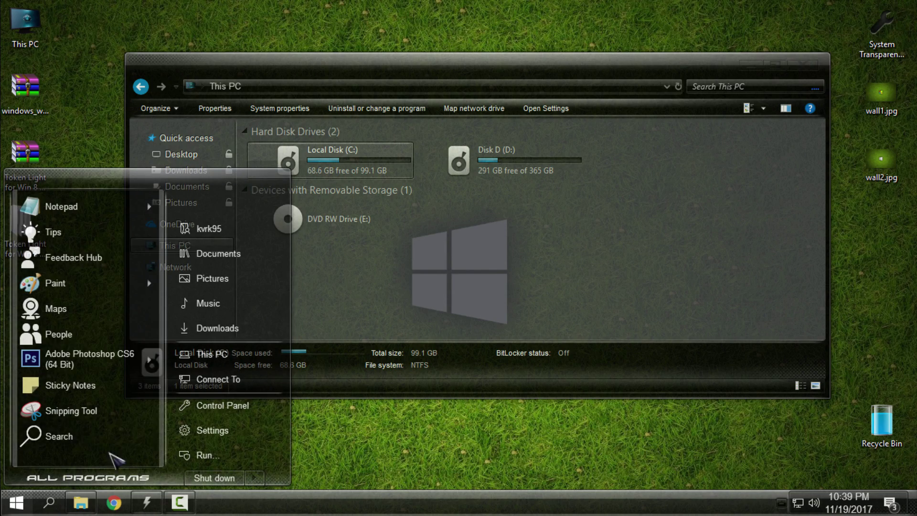
{"action": "left_click", "coordinate": [228, 72]}
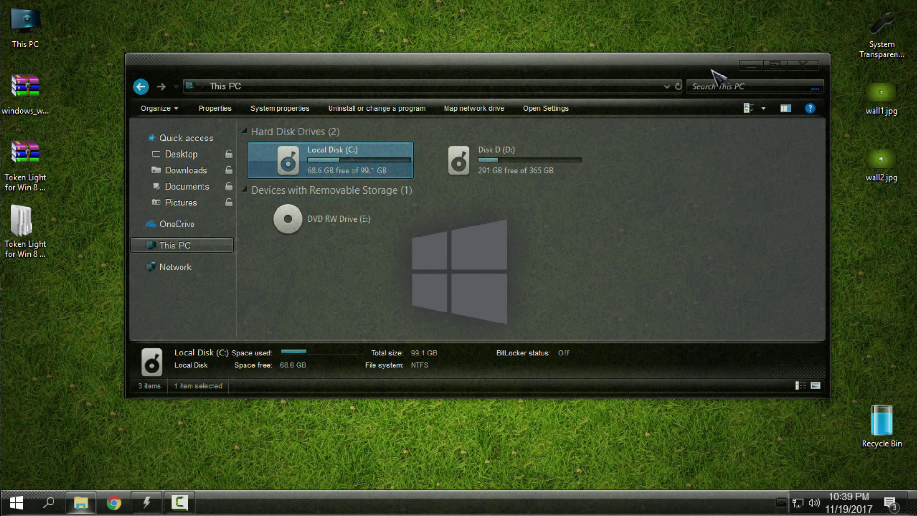
{"action": "left_click", "coordinate": [749, 65]}
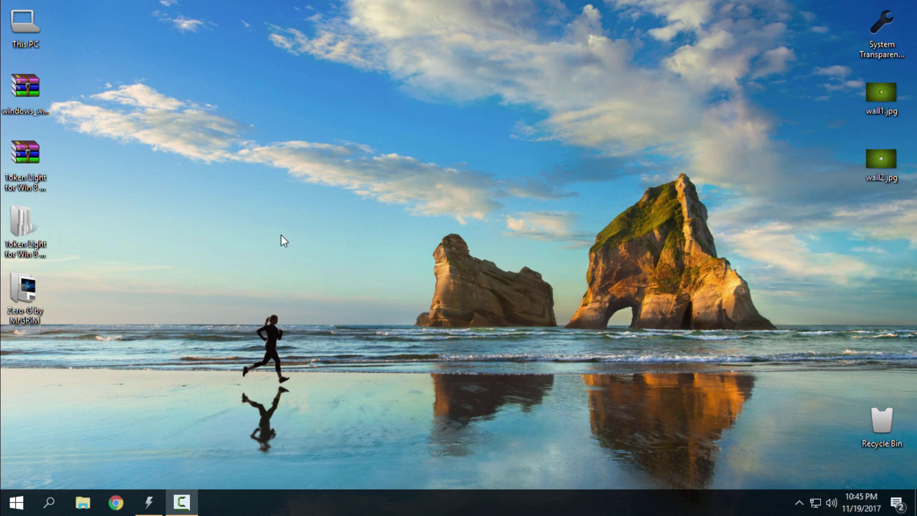
- Extract the wallpaper archive to windows_wallpaper and preview 1440x900.jpg and 1680x1050.jpg
{"action": "right_click", "coordinate": [29, 103]}
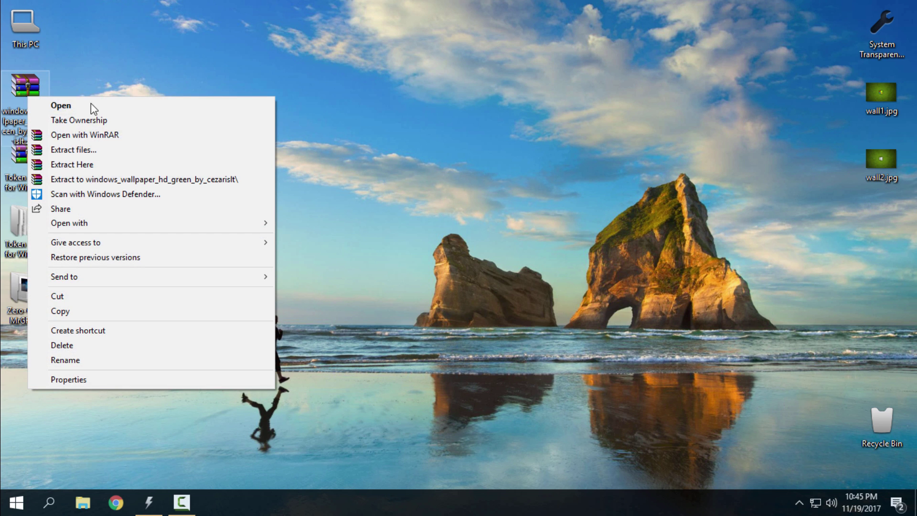
{"action": "left_click", "coordinate": [116, 180]}
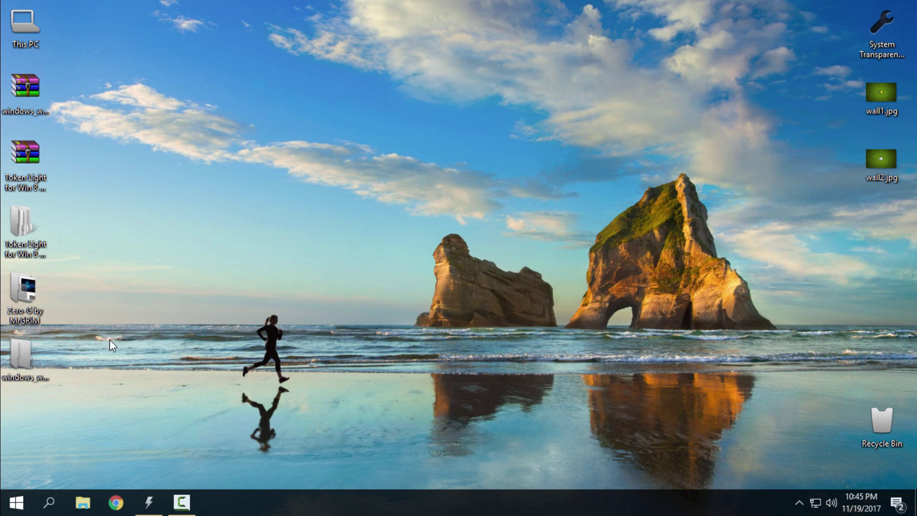
{"action": "double_click", "coordinate": [28, 367]}
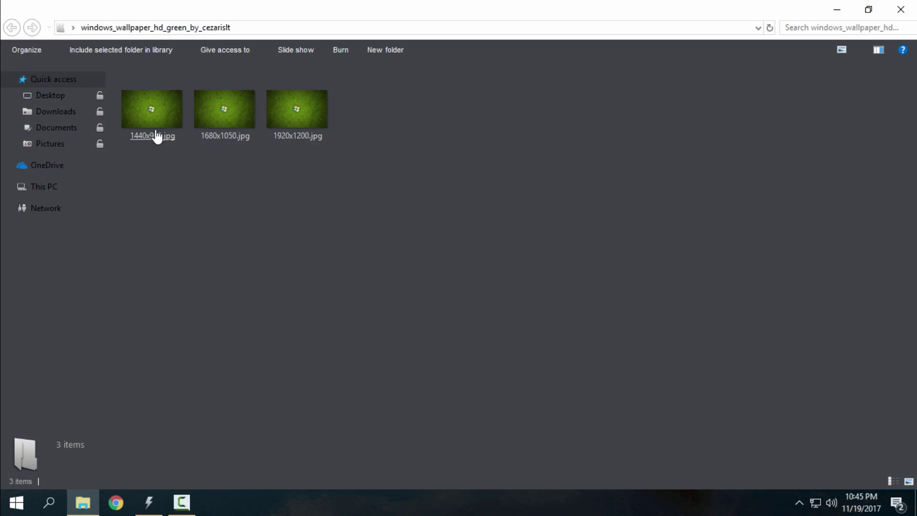
{"action": "double_click", "coordinate": [158, 110]}
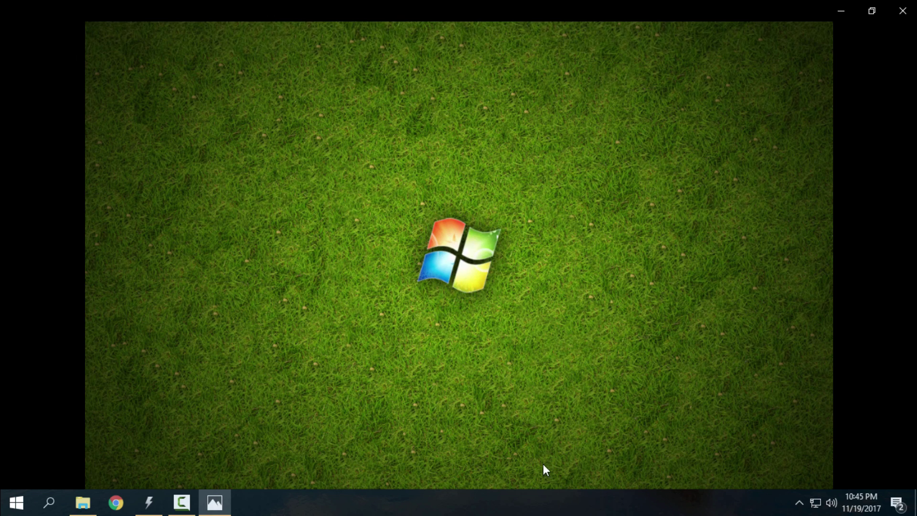
{"action": "left_click", "coordinate": [884, 253]}
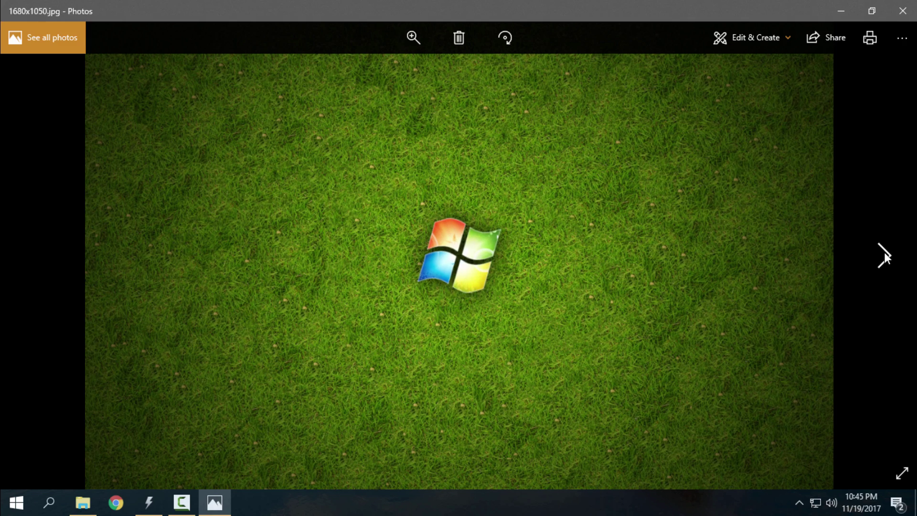
{"action": "left_click", "coordinate": [900, 12]}
{"action": "left_click", "coordinate": [900, 12]}
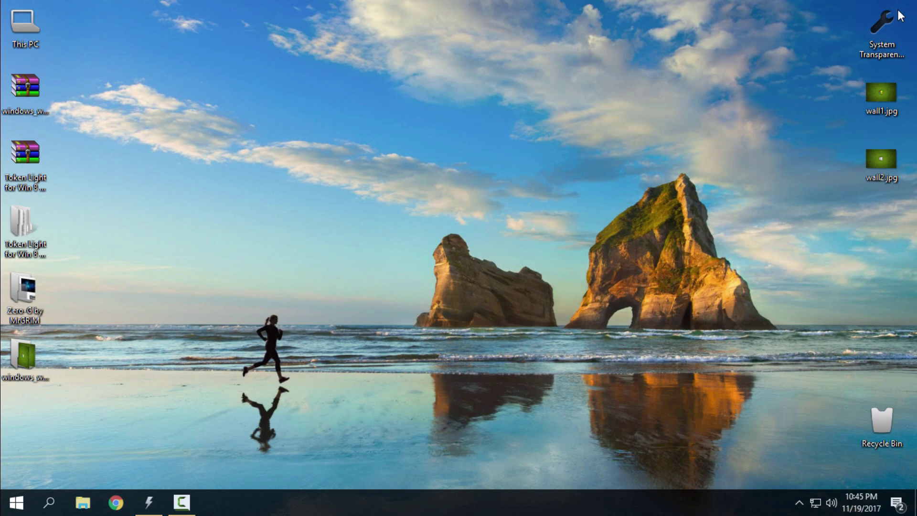
- Preview wall1.jpg and wall2.jpg, then view the extracted 1440x900.jpg again
{"action": "double_click", "coordinate": [881, 93]}
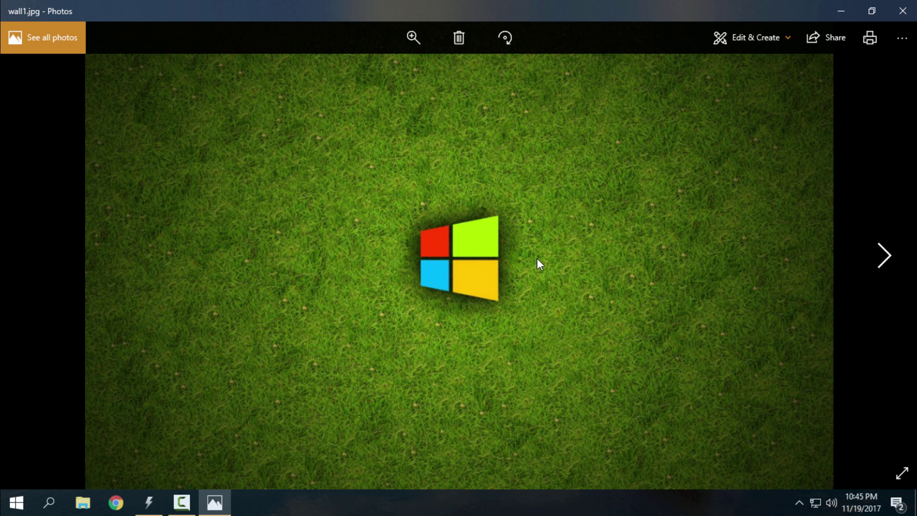
{"action": "left_click", "coordinate": [899, 268]}
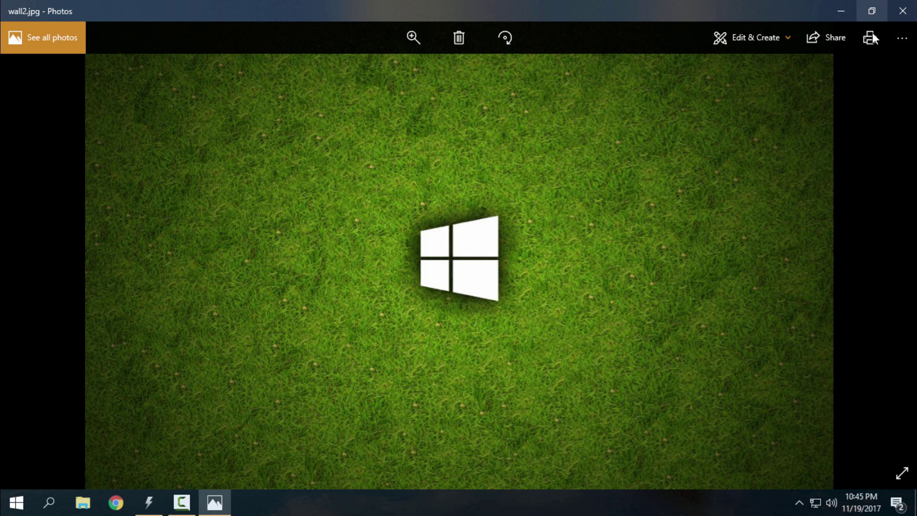
{"action": "left_click", "coordinate": [903, 10]}
{"action": "key", "text": "Return"}
{"action": "double_click", "coordinate": [151, 88]}
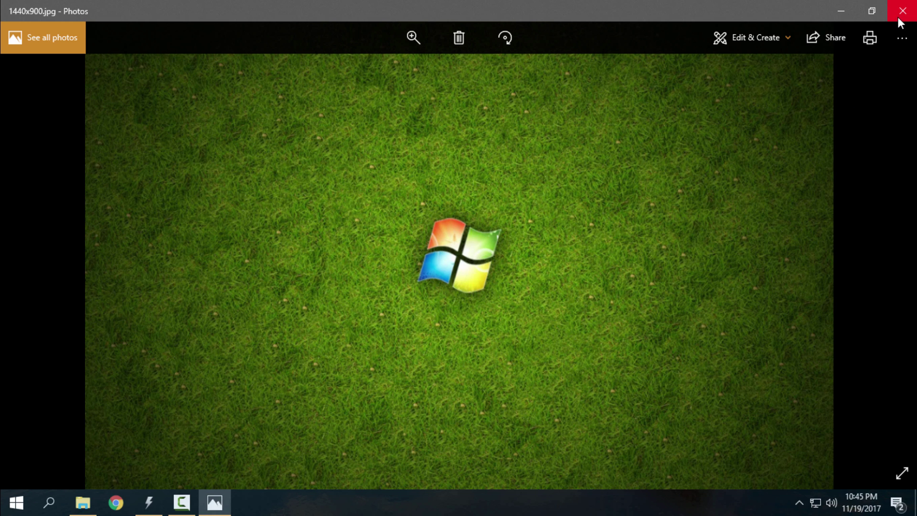
{"action": "left_click", "coordinate": [899, 19]}
{"action": "left_click", "coordinate": [911, 12]}
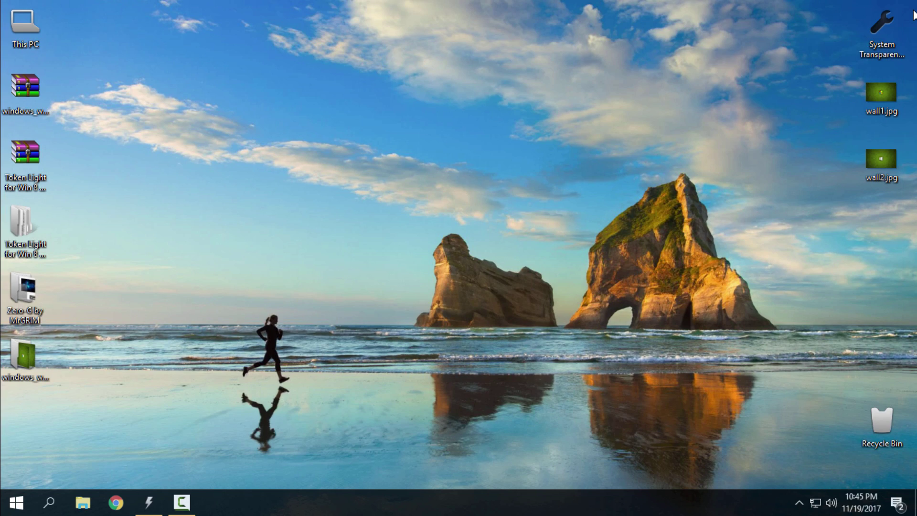
{"action": "double_click", "coordinate": [21, 222]}
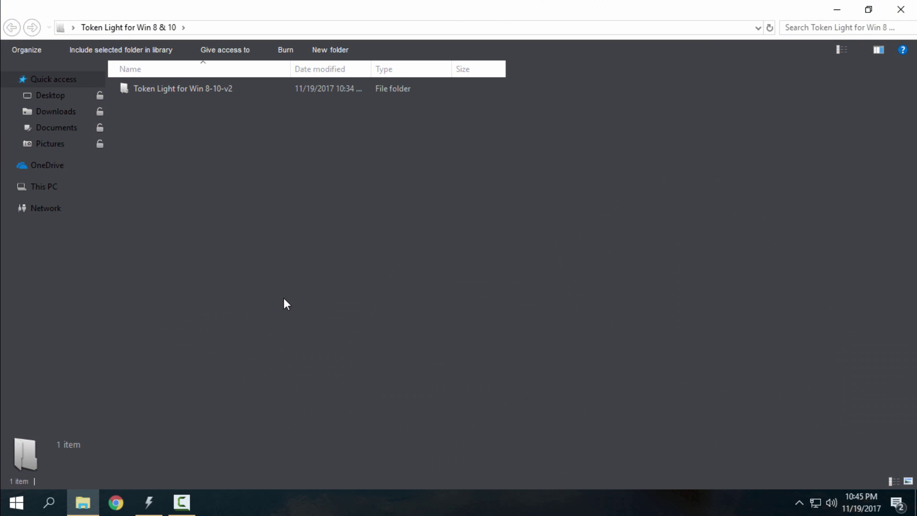
{"action": "double_click", "coordinate": [221, 88]}
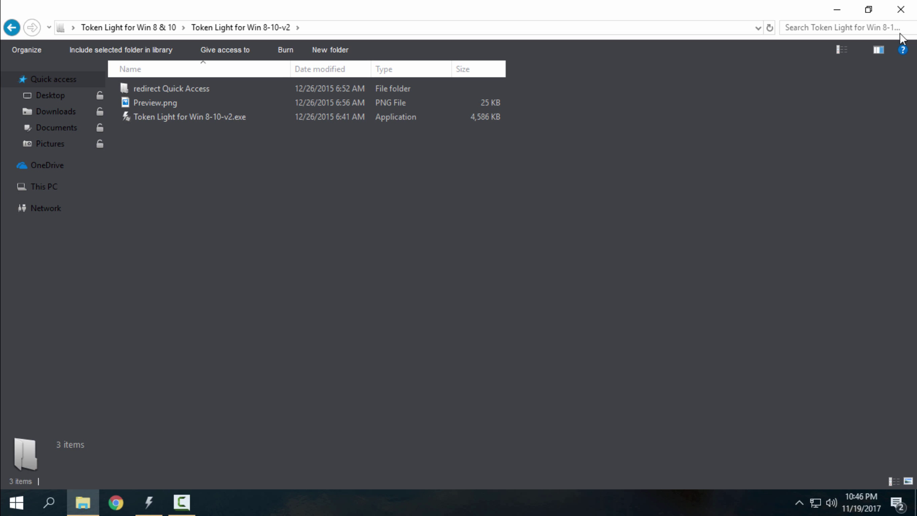
{"action": "left_click", "coordinate": [901, 9]}
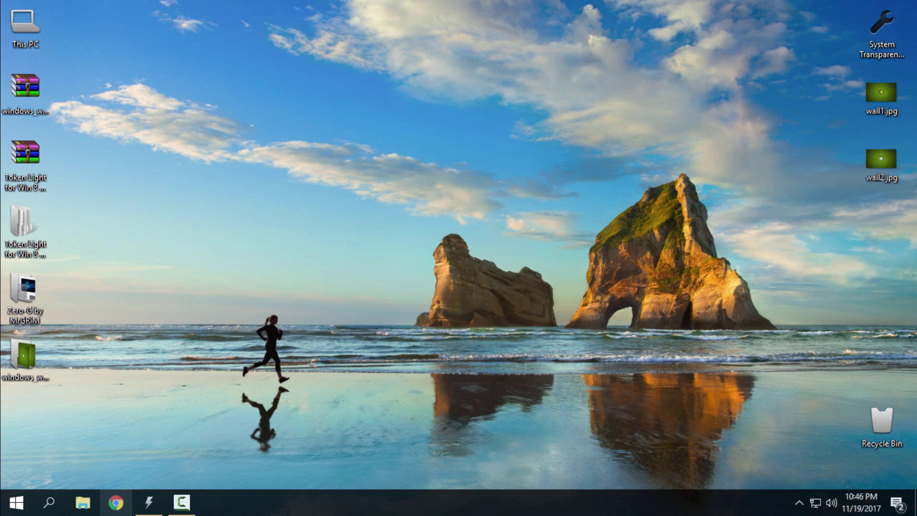
- Review the Token Light for Win 8-10-v2 install log and finish the iPack Builder installer
{"action": "left_click", "coordinate": [148, 504]}
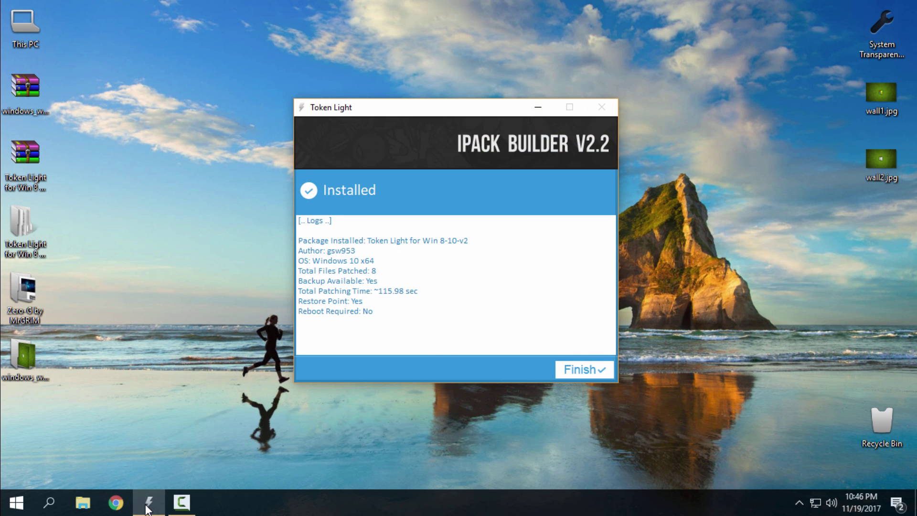
{"action": "left_click_drag", "start_coordinate": [416, 112], "coordinate": [379, 117]}
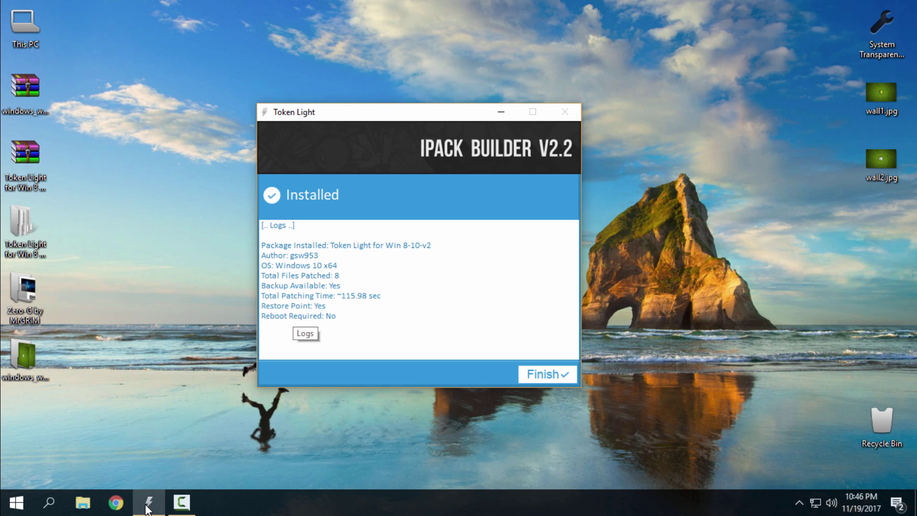
{"action": "key", "text": "shift+Right"}
{"action": "key", "text": "shift+Right"}
{"action": "key", "text": "shift+Right"}
{"action": "key", "text": "shift+Right"}
{"action": "key", "text": "shift+Right"}
{"action": "key", "text": "shift+Right"}
{"action": "key", "text": "shift+Right"}
{"action": "key", "text": "shift+Right"}
{"action": "key", "text": "shift+Right"}
{"action": "key", "text": "shift+Right"}
{"action": "key", "text": "shift+Right"}
{"action": "key", "text": "shift+Right"}
{"action": "key", "text": "shift+Right"}
{"action": "key", "text": "shift+Right"}
{"action": "key", "text": "shift+Right"}
{"action": "key", "text": "shift+Right"}
{"action": "key", "text": "shift+Right"}
{"action": "key", "text": "shift+Right"}
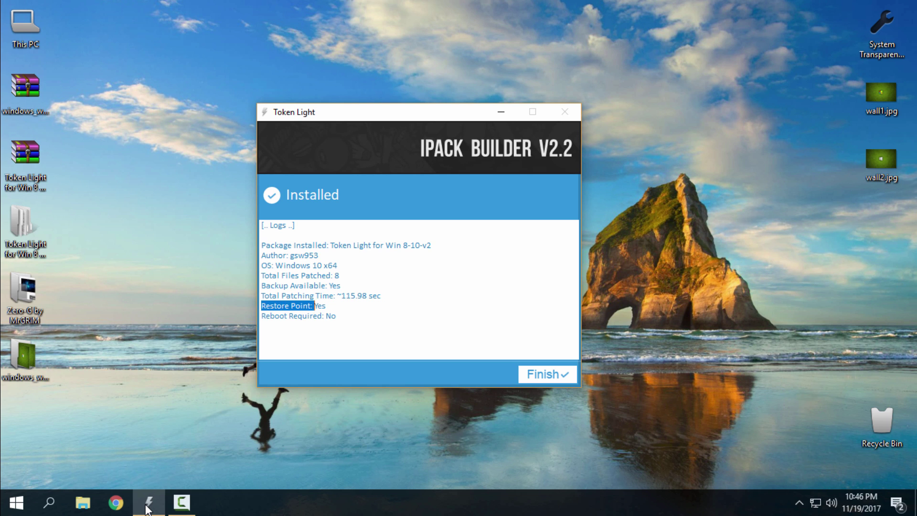
{"action": "key", "text": "Right"}
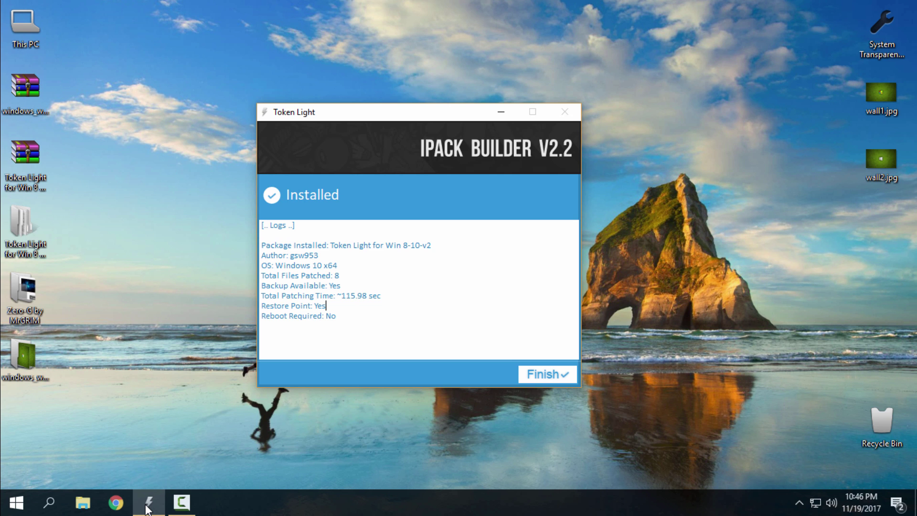
{"action": "key", "text": "Return"}
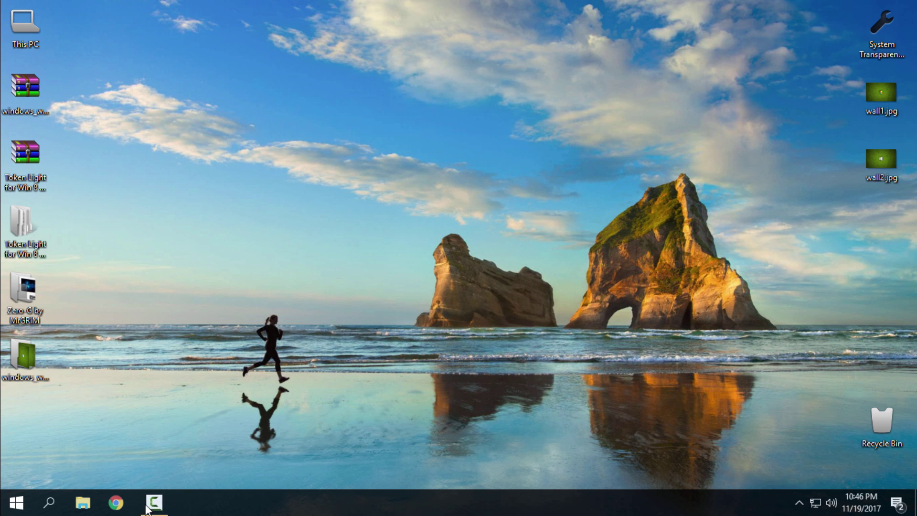
- Copy the Zero-G and Zero-G.theme items from the Zero-G by MrGRiM folder
{"action": "left_click", "coordinate": [40, 308]}
{"action": "key", "text": "Return"}
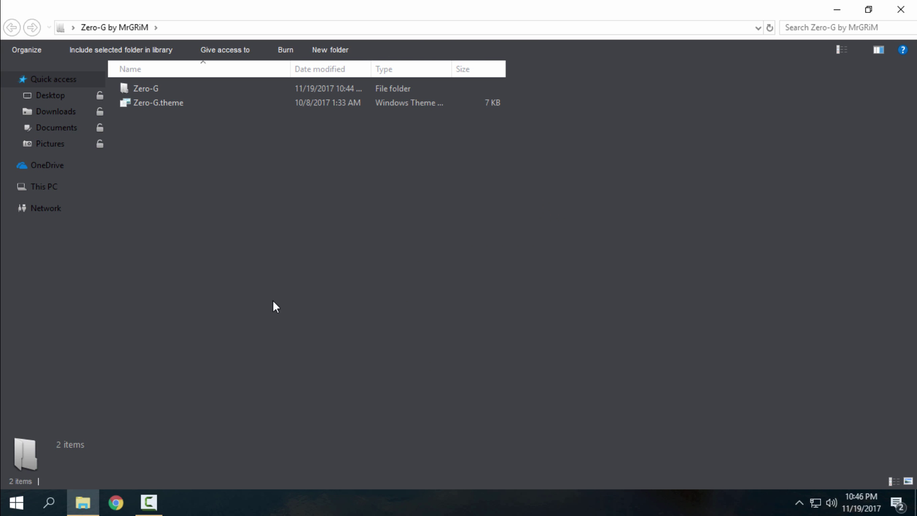
{"action": "right_click", "coordinate": [243, 175]}
{"action": "left_click", "coordinate": [270, 244]}
{"action": "left_click", "coordinate": [901, 10]}
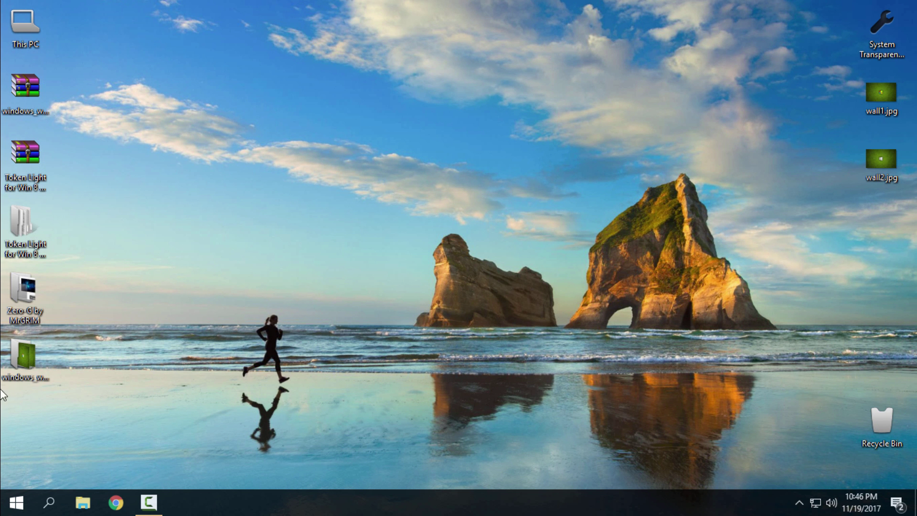
{"action": "double_click", "coordinate": [33, 301]}
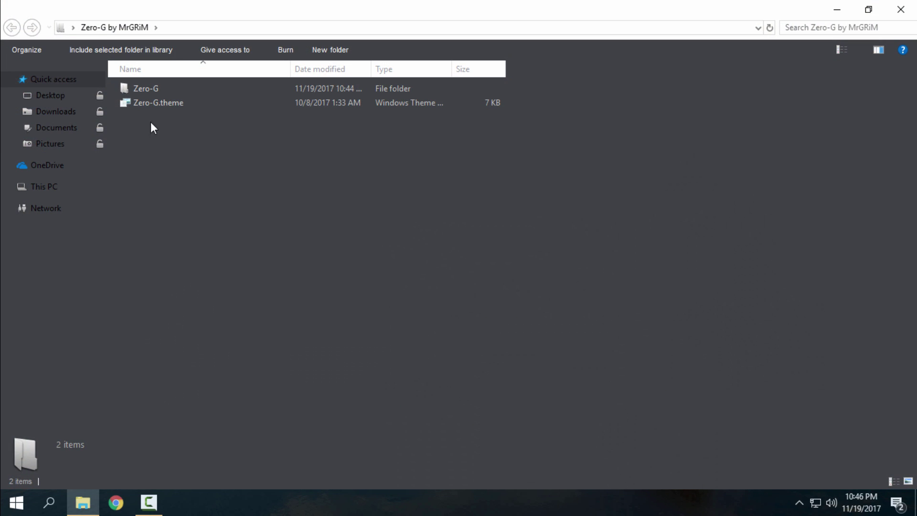
{"action": "left_click_drag", "start_coordinate": [157, 120], "coordinate": [187, 88]}
{"action": "right_click", "coordinate": [187, 88]}
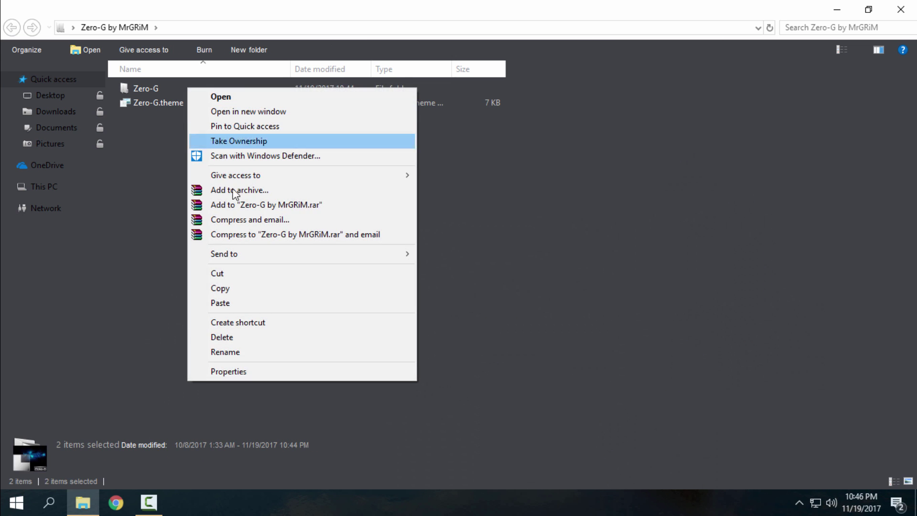
{"action": "left_click", "coordinate": [220, 288]}
- Navigate to C:\Windows\Resources\Themes in File Explorer
{"action": "left_click", "coordinate": [67, 187]}
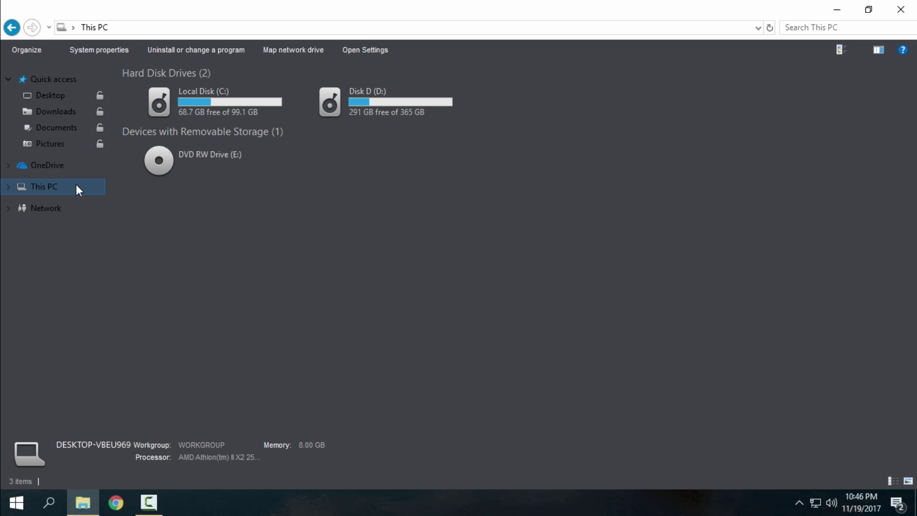
{"action": "left_click", "coordinate": [184, 113]}
{"action": "double_click", "coordinate": [148, 207]}
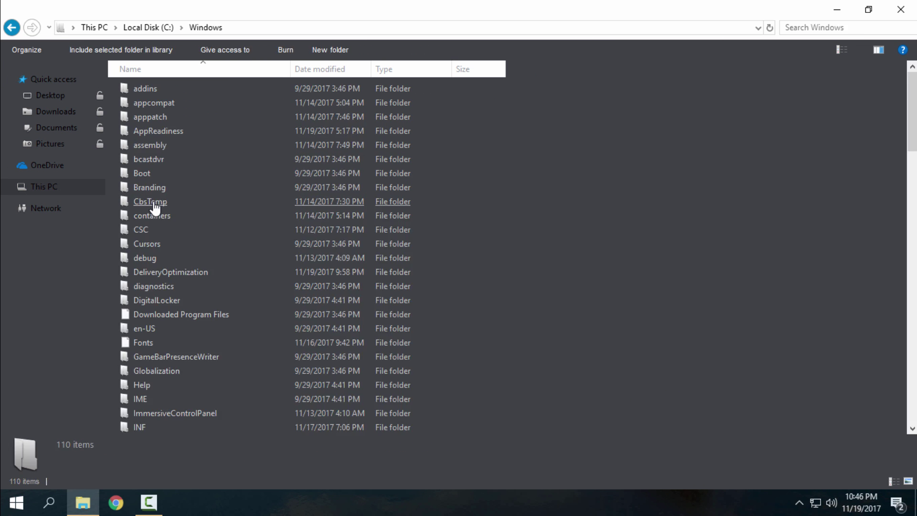
{"action": "left_click", "coordinate": [153, 203]}
{"action": "key", "text": "r"}
{"action": "left_click", "coordinate": [161, 118]}
{"action": "left_click", "coordinate": [155, 128]}
{"action": "double_click", "coordinate": [153, 130]}
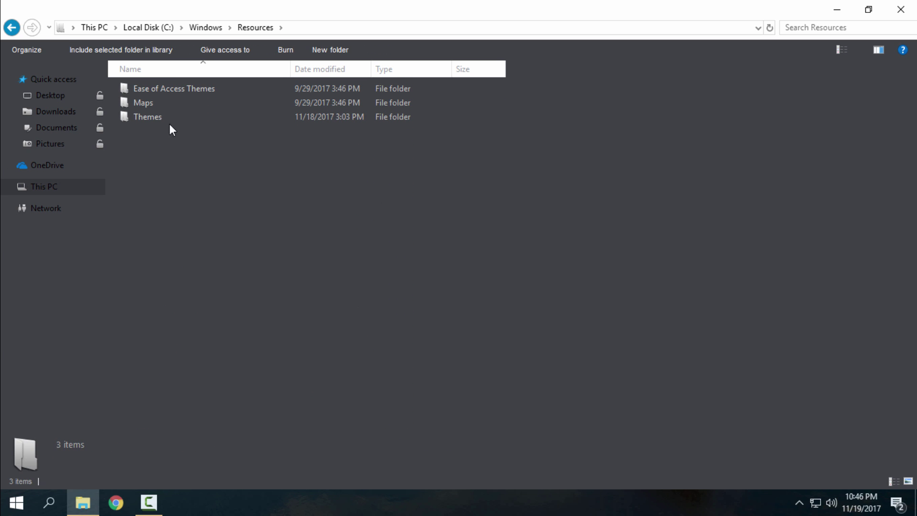
{"action": "double_click", "coordinate": [170, 125]}
- Paste the theme files there, replacing the existing files, and close Explorer
{"action": "right_click", "coordinate": [529, 159]}
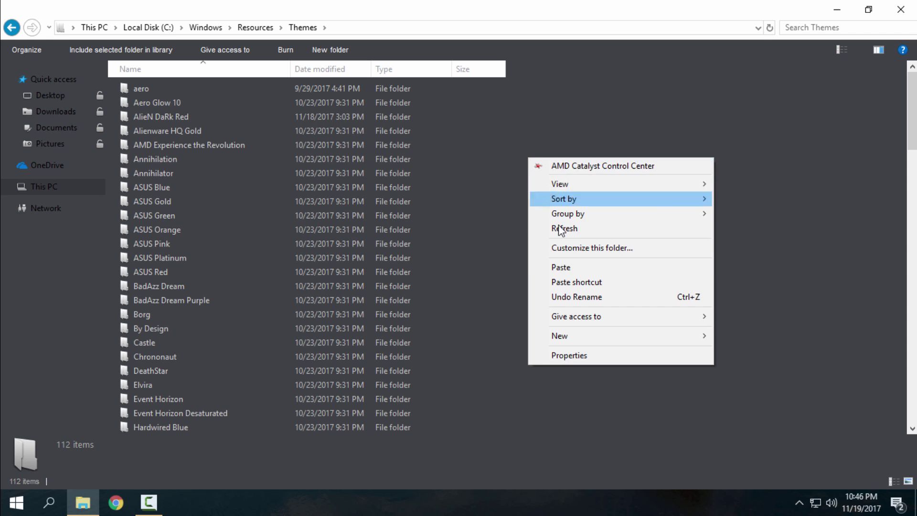
{"action": "left_click", "coordinate": [557, 267]}
{"action": "left_click", "coordinate": [211, 139]}
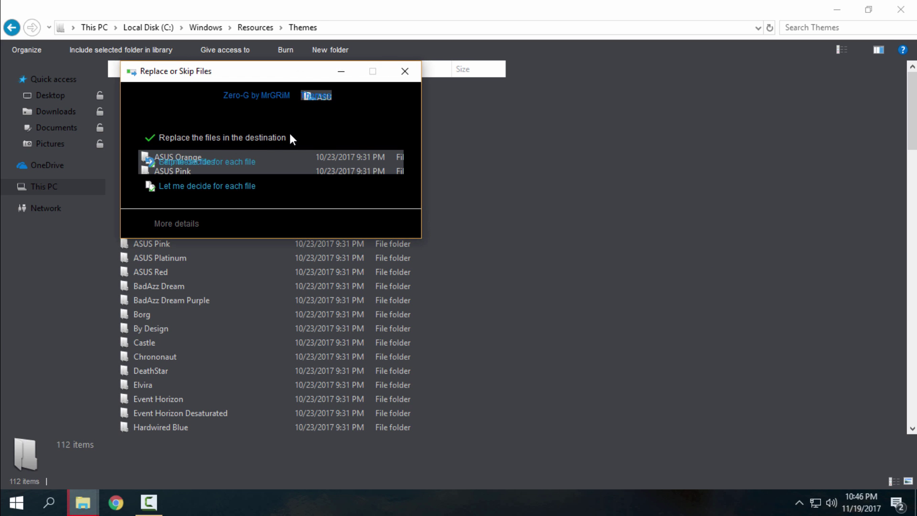
{"action": "left_click", "coordinate": [405, 73]}
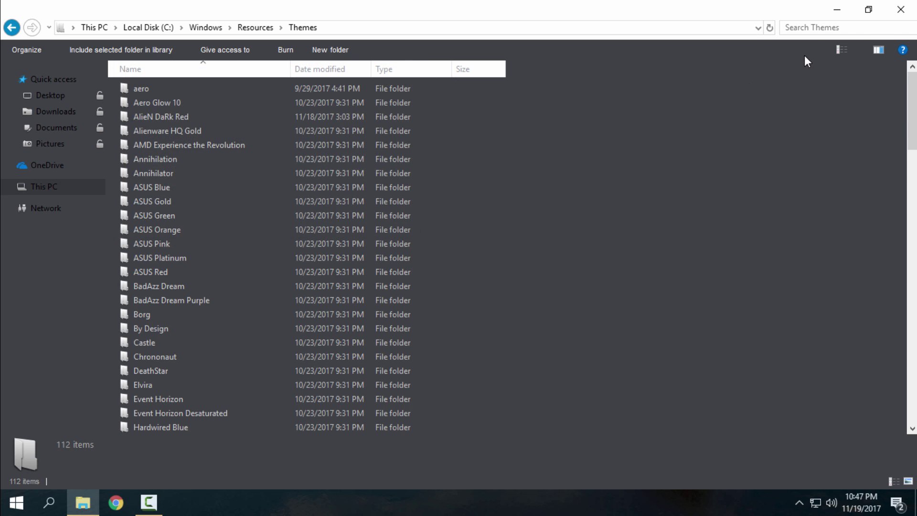
{"action": "left_click", "coordinate": [899, 14]}
- Pick the Zero-G theme under Personalization > Themes and close Settings
{"action": "right_click", "coordinate": [391, 342]}
{"action": "left_click", "coordinate": [415, 337]}
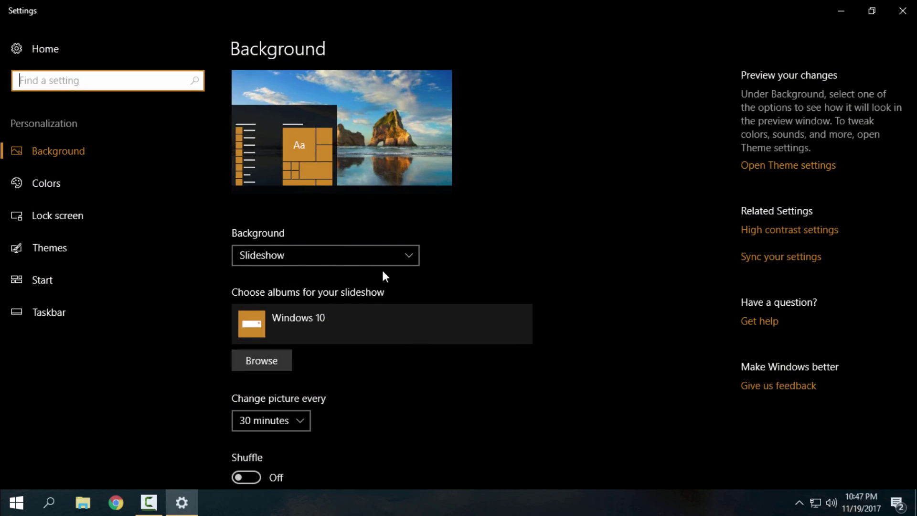
{"action": "left_click", "coordinate": [90, 257]}
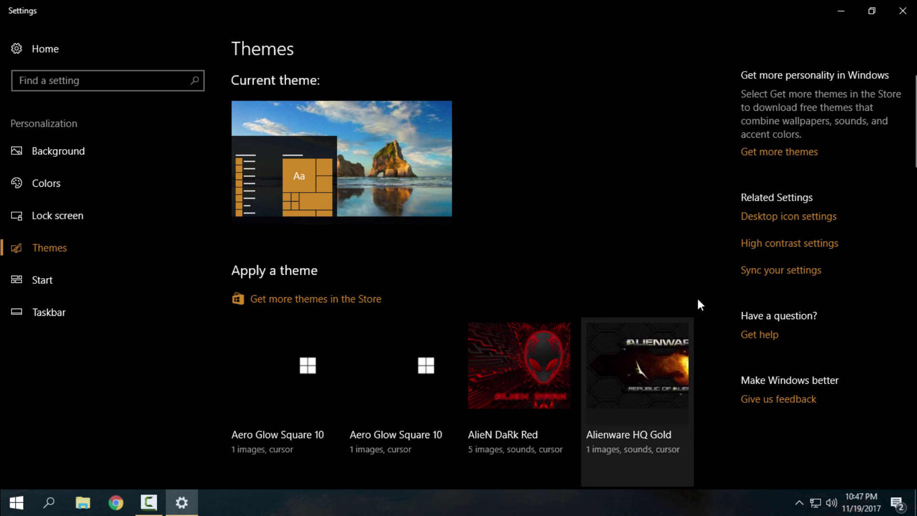
{"action": "scroll", "coordinate": [700, 297], "scroll_direction": "down", "scroll_amount": 5}
{"action": "left_click_drag", "start_coordinate": [912, 117], "coordinate": [892, 431]}
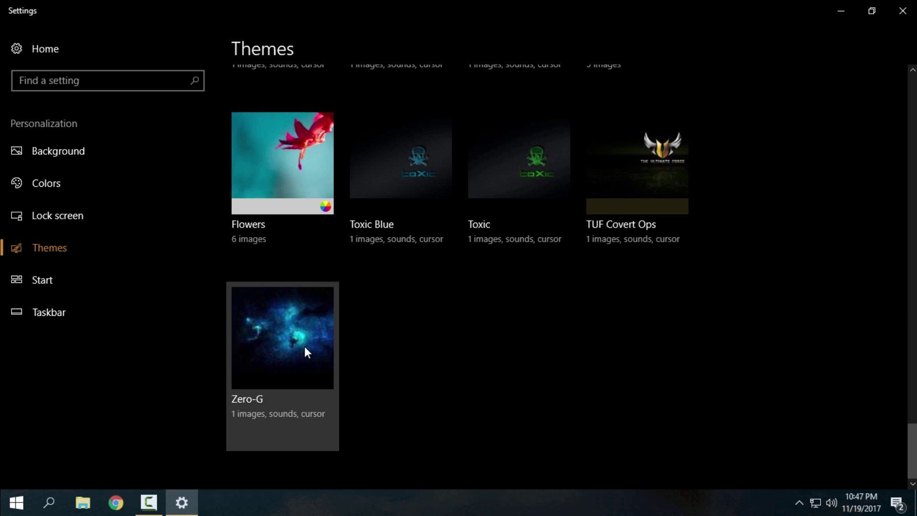
{"action": "left_click", "coordinate": [306, 351]}
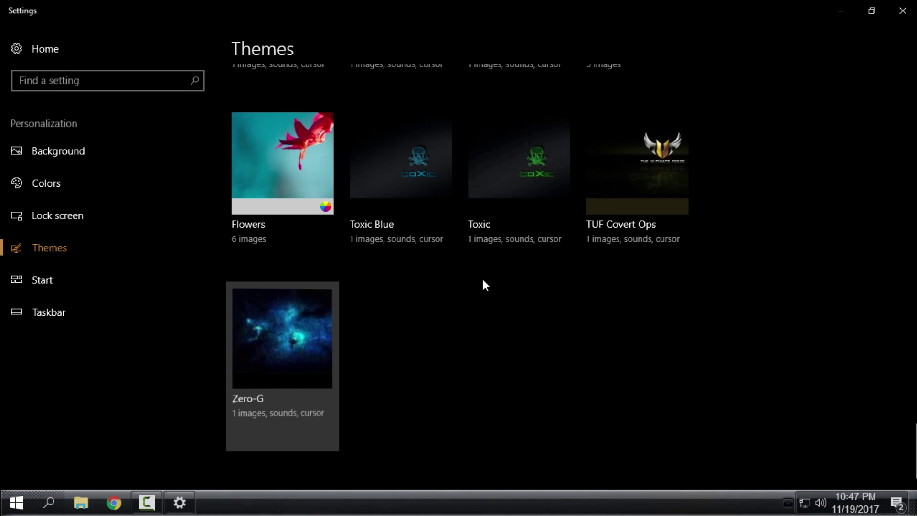
{"action": "left_click", "coordinate": [903, 11]}
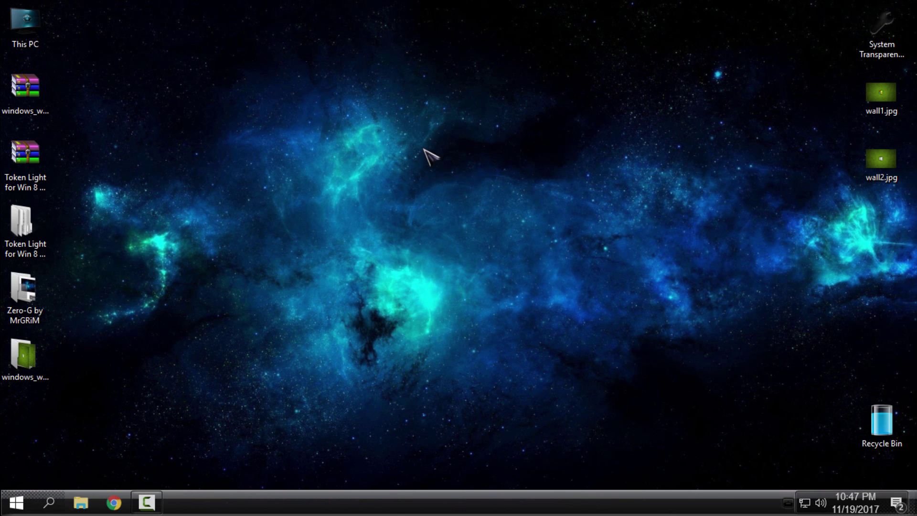
- Set wall2.jpg, the grass Windows-logo picture, as background and refresh the desktop
{"action": "left_click", "coordinate": [881, 160]}
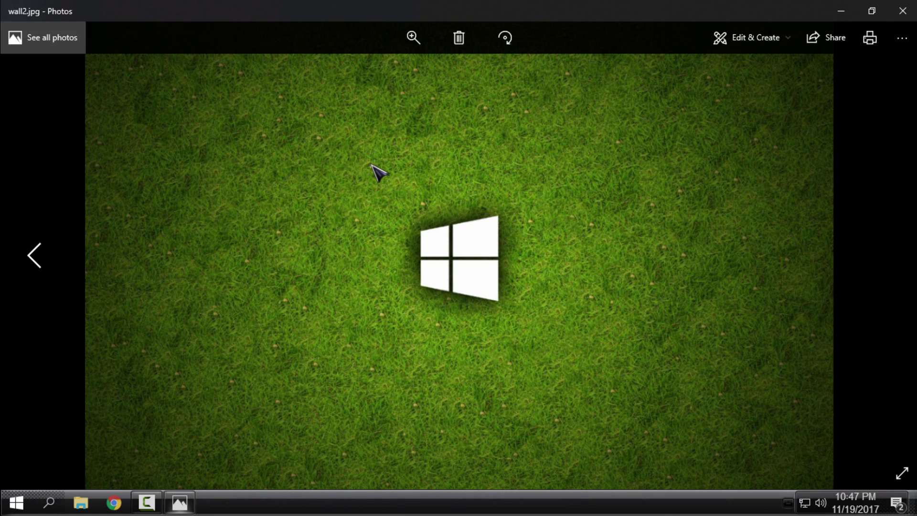
{"action": "right_click", "coordinate": [337, 150]}
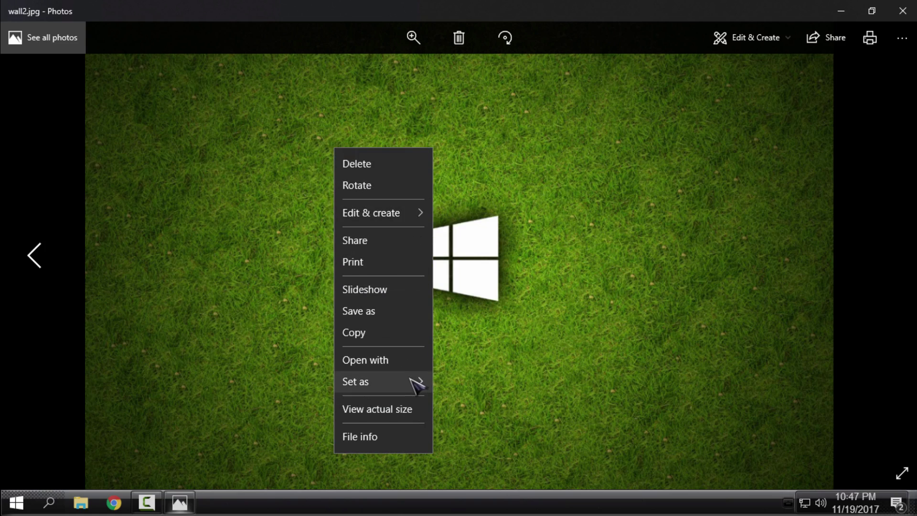
{"action": "mouse_move", "coordinate": [411, 382]}
{"action": "left_click", "coordinate": [505, 409]}
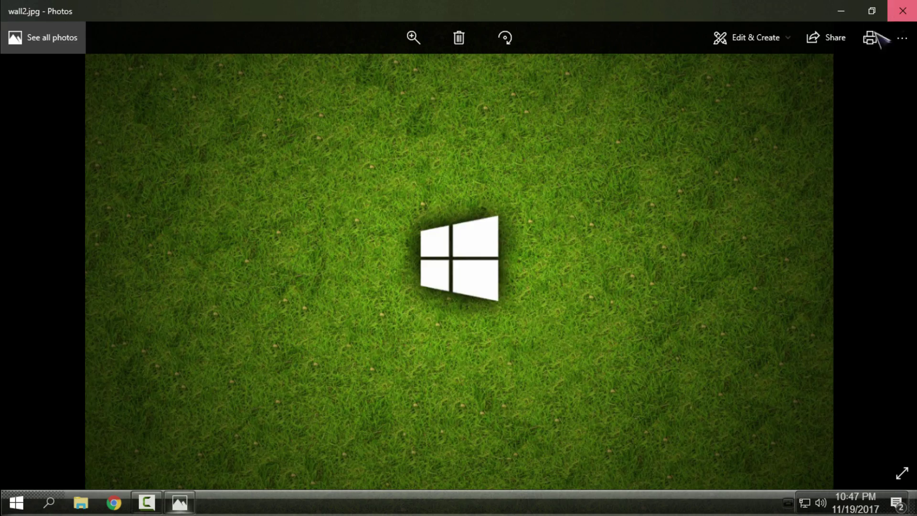
{"action": "left_click", "coordinate": [903, 11]}
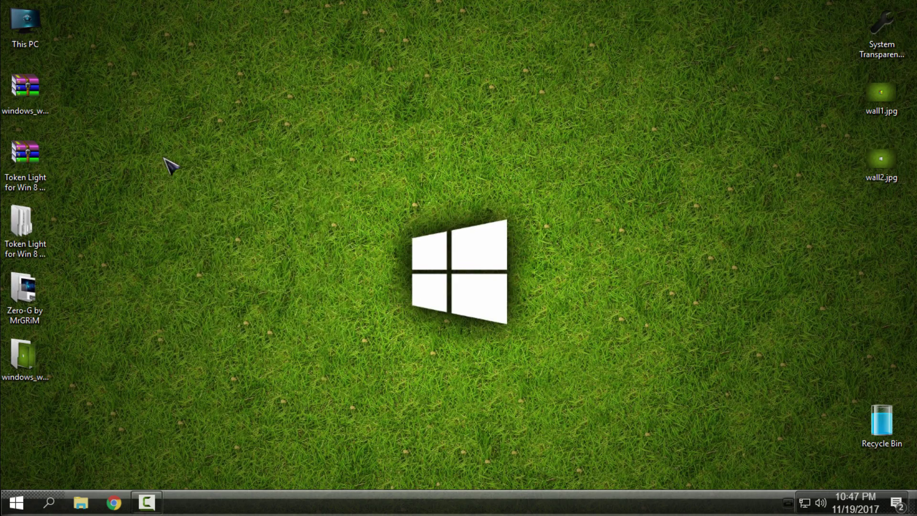
{"action": "right_click", "coordinate": [164, 157]}
{"action": "left_click", "coordinate": [202, 211]}
- Open This PC in File Explorer to check its current look, then close it
{"action": "left_click", "coordinate": [81, 502]}
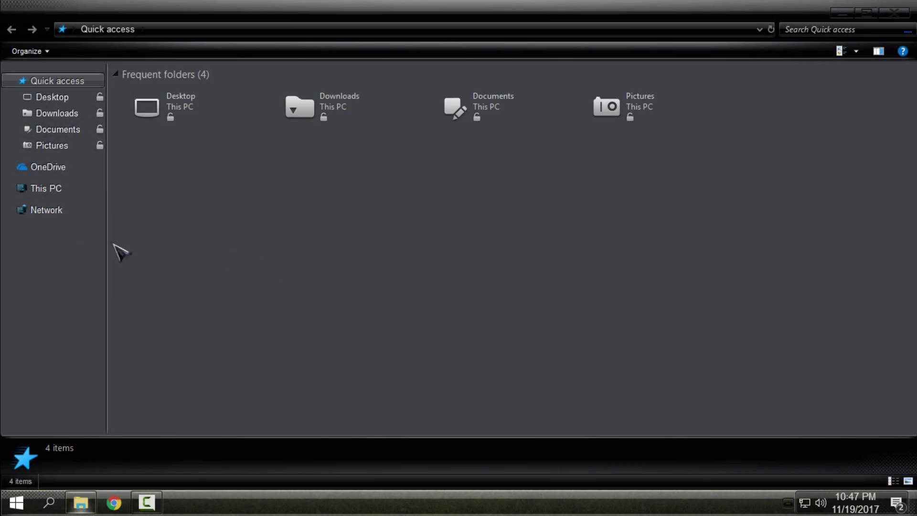
{"action": "left_click", "coordinate": [44, 191]}
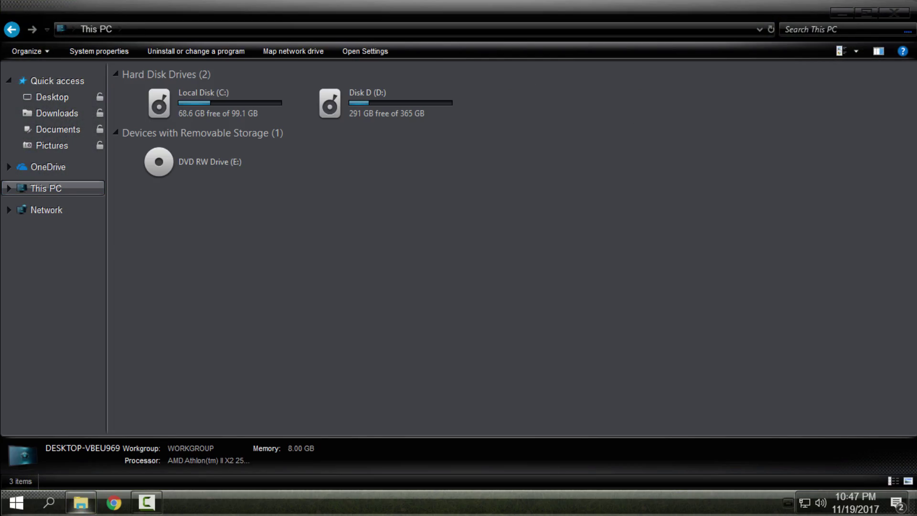
{"action": "left_click", "coordinate": [894, 12]}
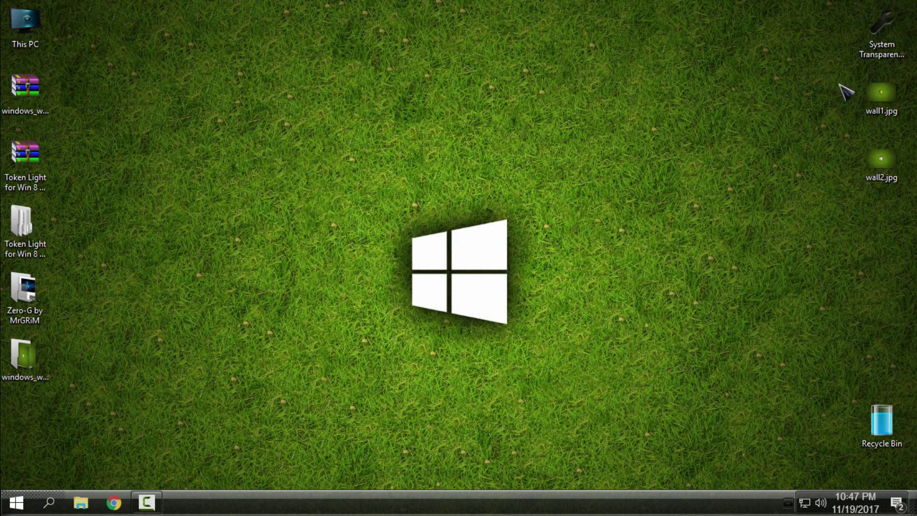
- Launch System Transparency and enable popup menu, Start menu and all-Explorer transparency at 215
{"action": "left_click", "coordinate": [877, 54]}
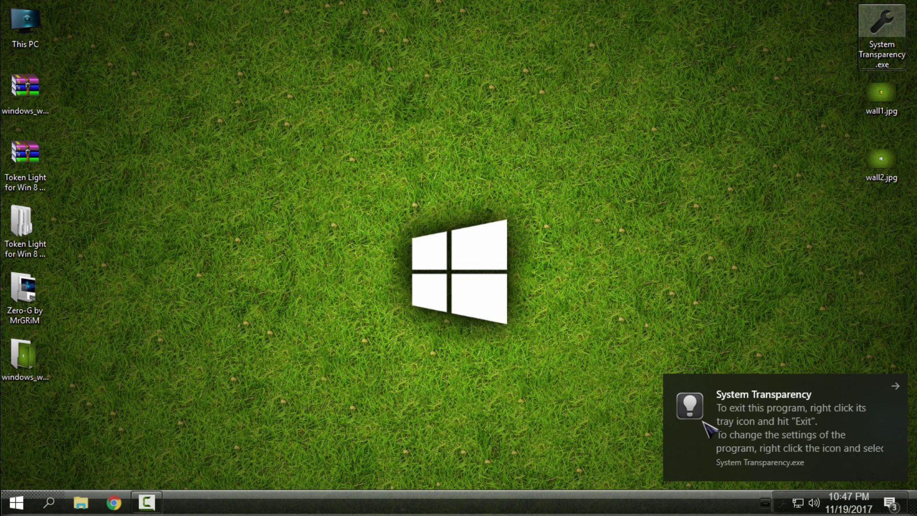
{"action": "left_click", "coordinate": [719, 424]}
{"action": "left_click", "coordinate": [782, 502]}
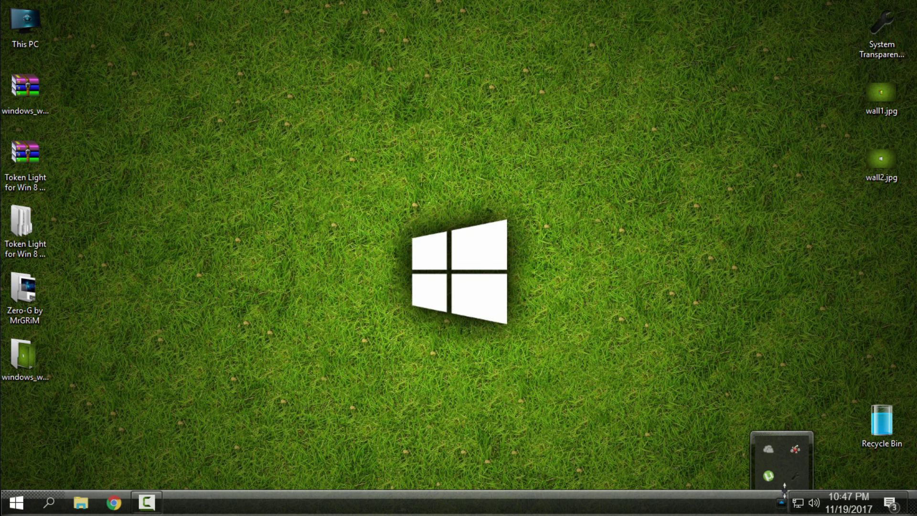
{"action": "right_click", "coordinate": [796, 476]}
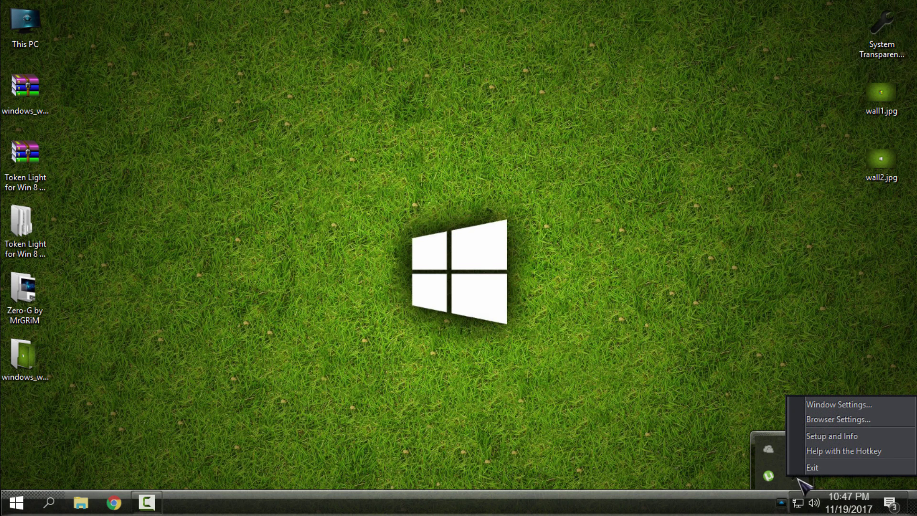
{"action": "left_click", "coordinate": [812, 436]}
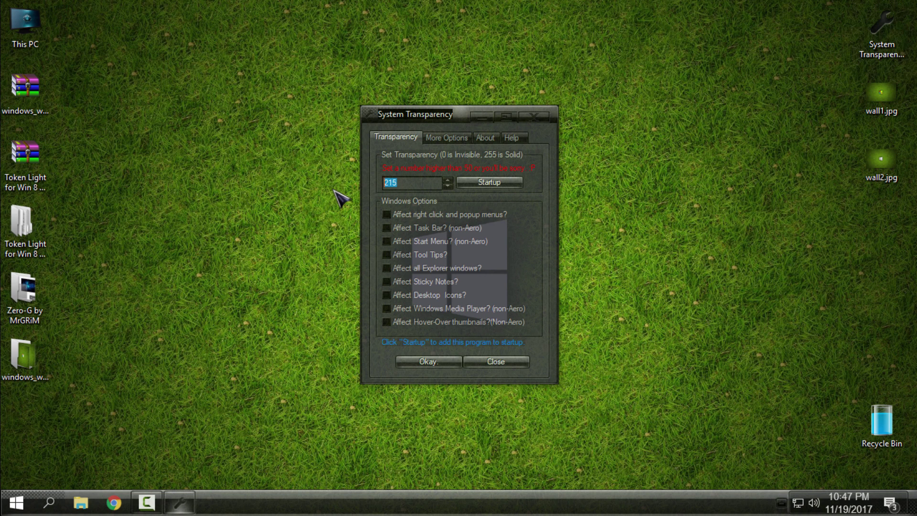
{"action": "left_click", "coordinate": [387, 215]}
{"action": "left_click", "coordinate": [388, 241]}
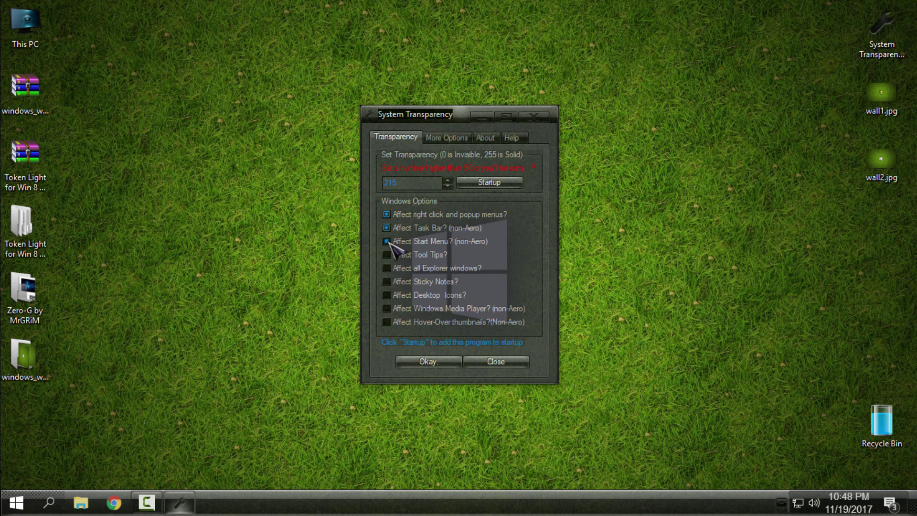
{"action": "left_click", "coordinate": [387, 268]}
{"action": "left_click", "coordinate": [420, 362]}
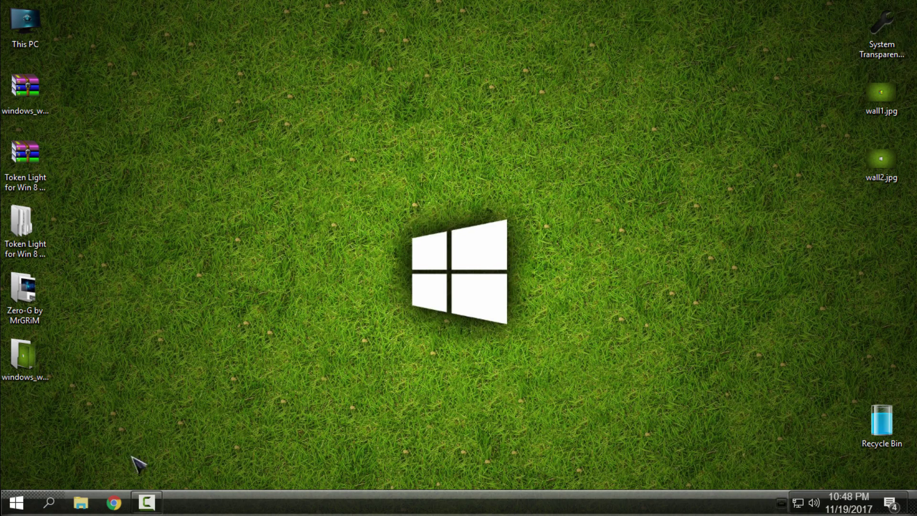
- Restore This PC to a smaller centred see-through window, then close it
{"action": "left_click", "coordinate": [80, 502]}
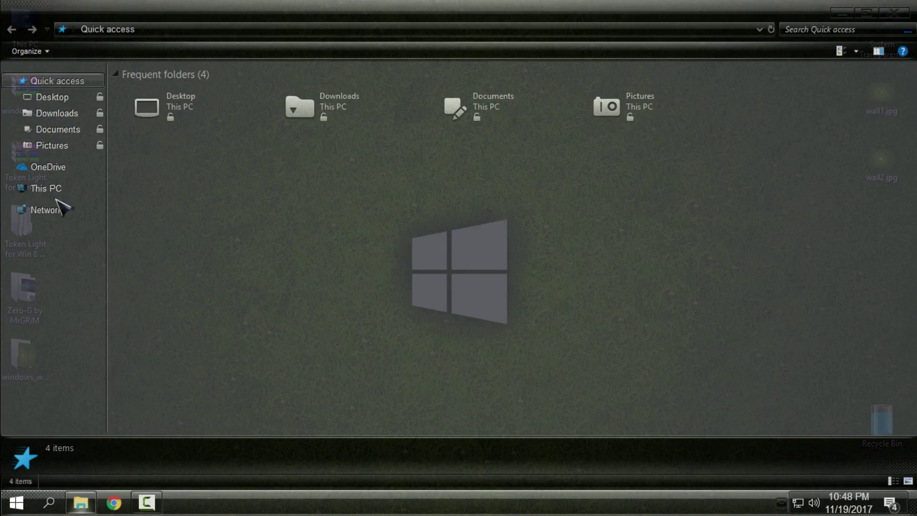
{"action": "left_click", "coordinate": [50, 189]}
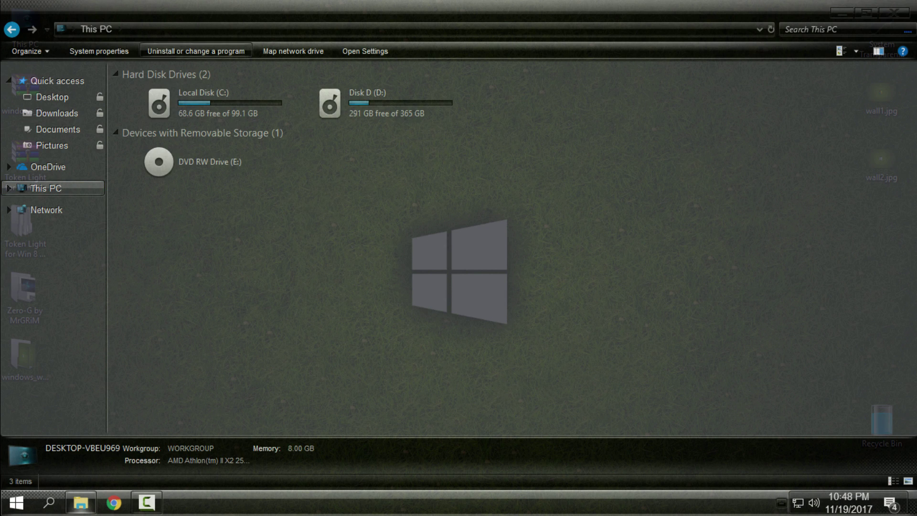
{"action": "left_click_drag", "start_coordinate": [230, 5], "coordinate": [442, 110]}
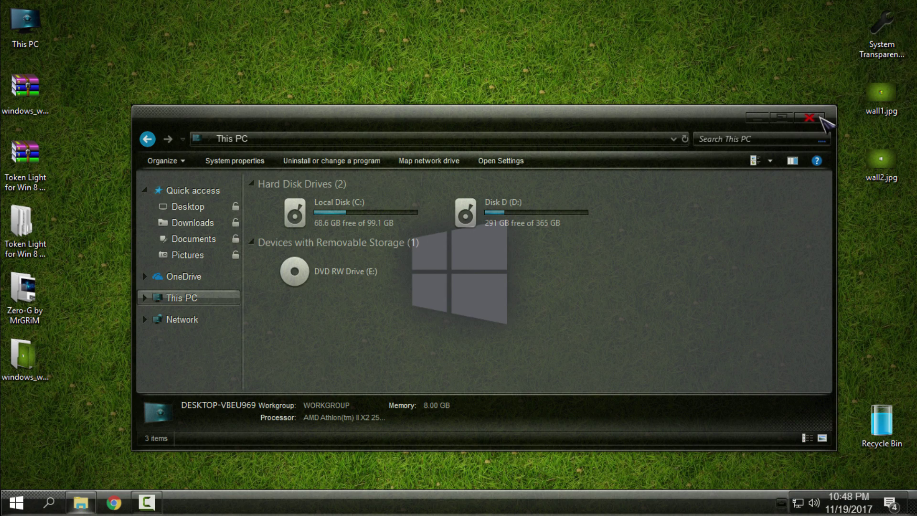
{"action": "left_click", "coordinate": [810, 118]}
{"action": "right_click", "coordinate": [403, 90]}
- Refresh the desktop and open a maximized File Explorer window on This PC
{"action": "left_click", "coordinate": [434, 143]}
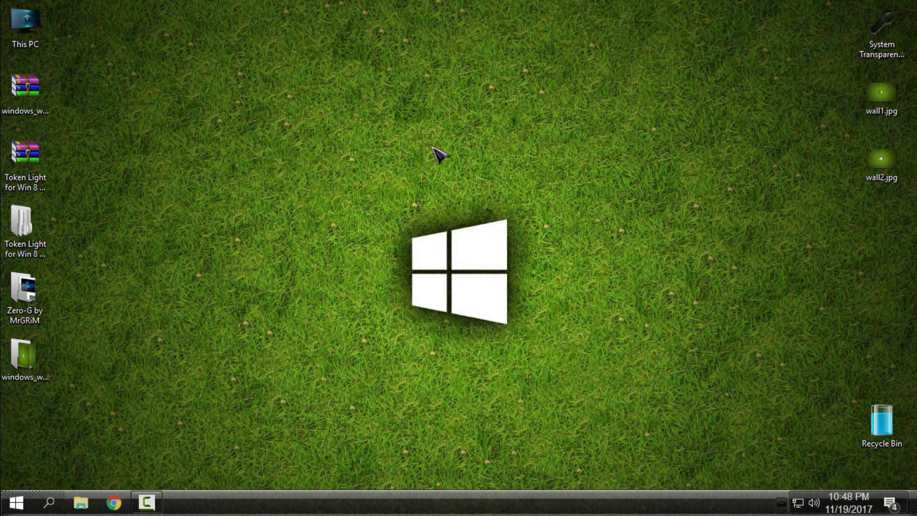
{"action": "right_click", "coordinate": [148, 112]}
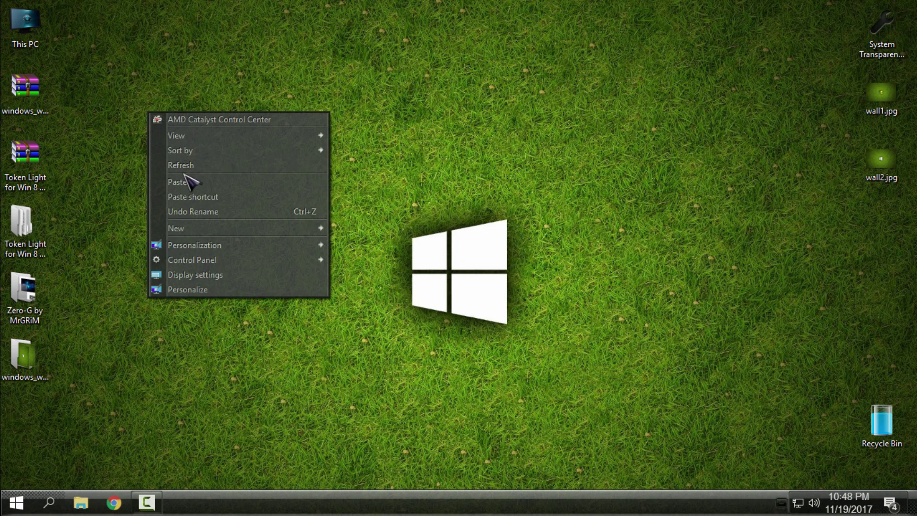
{"action": "left_click", "coordinate": [187, 165]}
{"action": "left_click", "coordinate": [17, 503]}
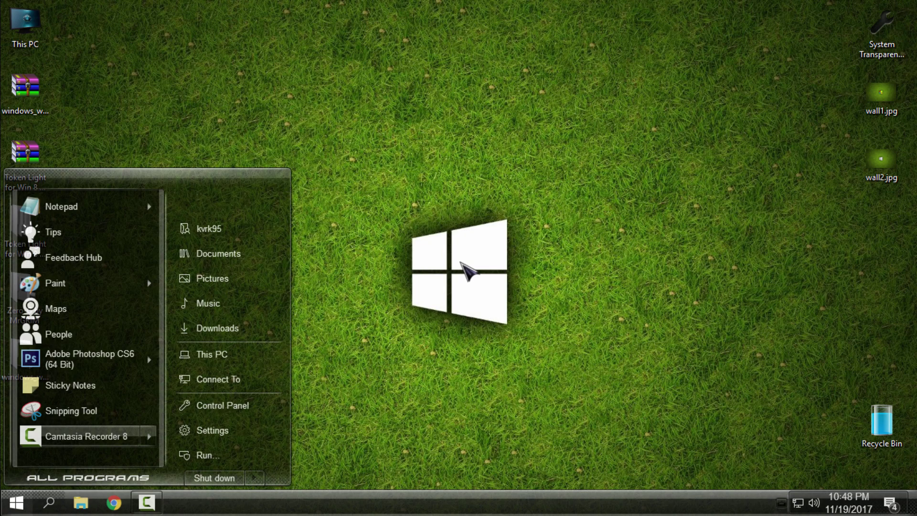
{"action": "left_click", "coordinate": [249, 406]}
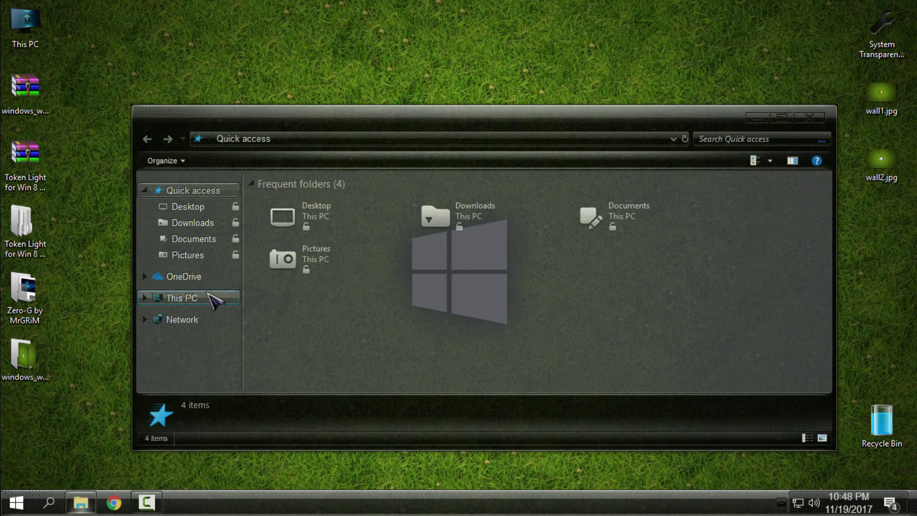
{"action": "left_click", "coordinate": [182, 298]}
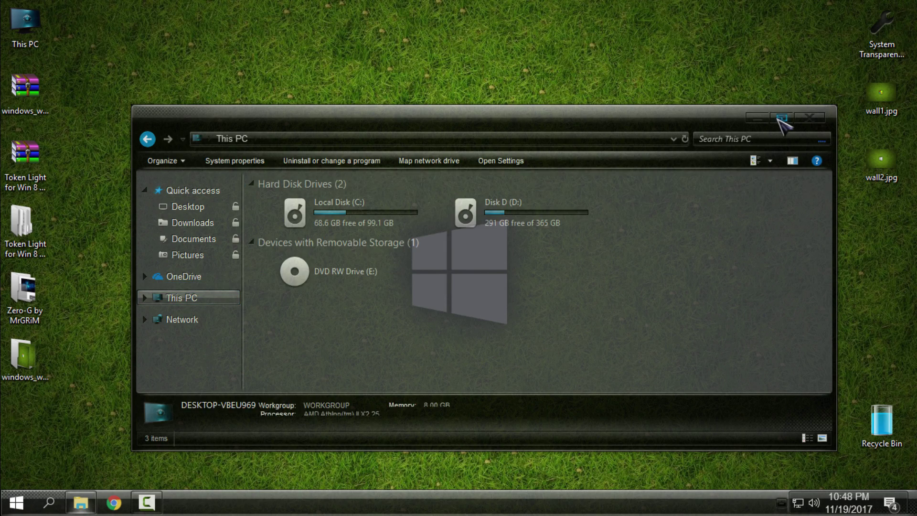
{"action": "left_click", "coordinate": [782, 117]}
- Browse Local Disk (C:), restore and reposition This PC, then right-click This PC in Start
{"action": "double_click", "coordinate": [215, 106]}
{"action": "left_click_drag", "start_coordinate": [449, 10], "coordinate": [497, 46]}
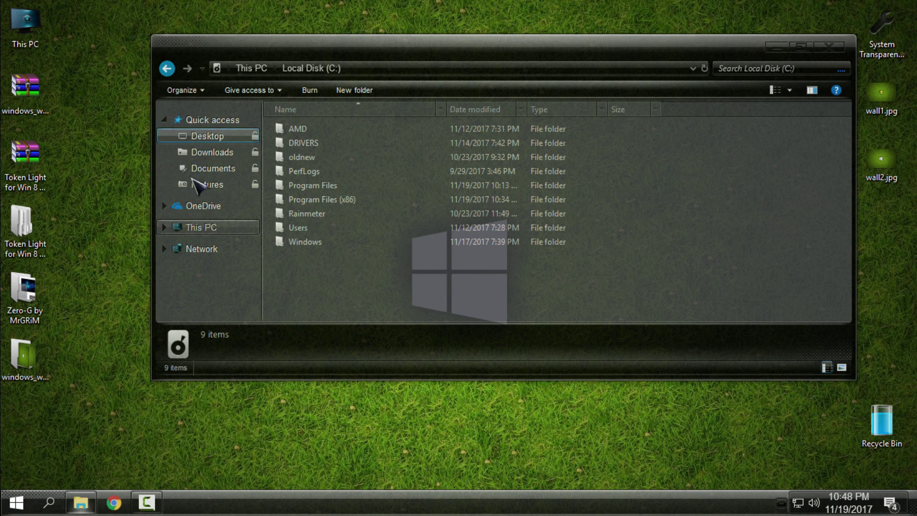
{"action": "left_click", "coordinate": [167, 69]}
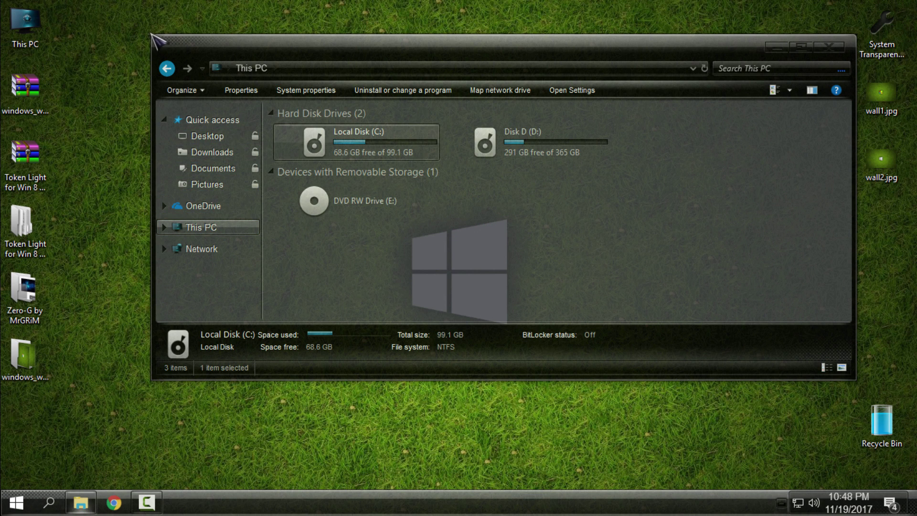
{"action": "left_click_drag", "start_coordinate": [149, 35], "coordinate": [123, 110]}
{"action": "left_click_drag", "start_coordinate": [301, 113], "coordinate": [349, 46]}
{"action": "key", "text": "super"}
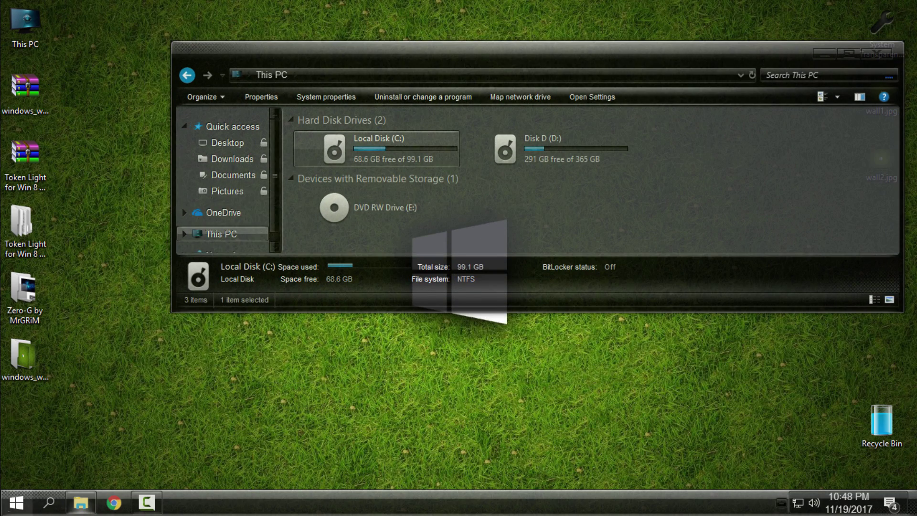
{"action": "right_click", "coordinate": [225, 366]}
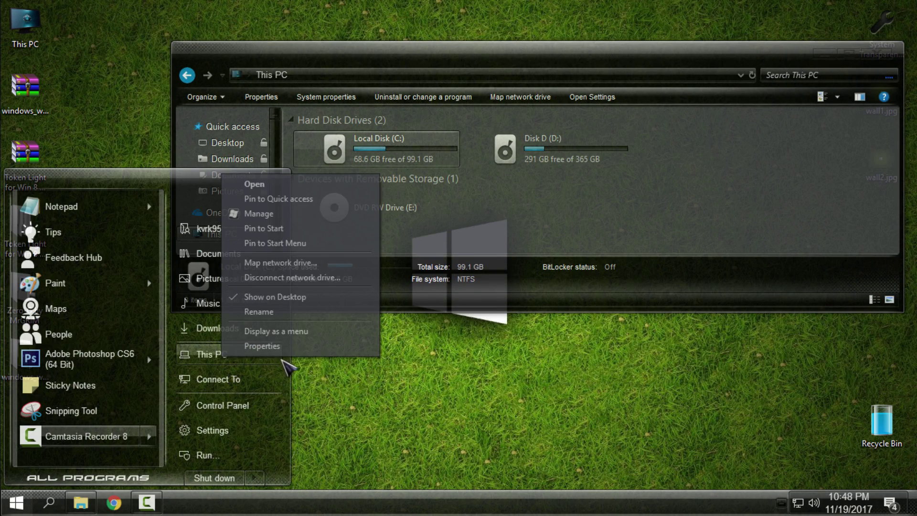
- Open This PC's Properties and resize the System window into a smaller view
{"action": "left_click", "coordinate": [334, 346]}
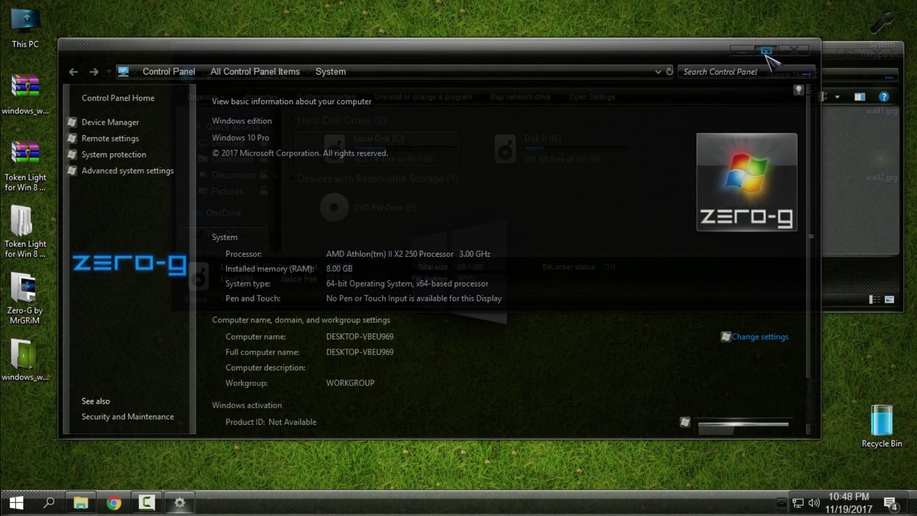
{"action": "left_click", "coordinate": [768, 49]}
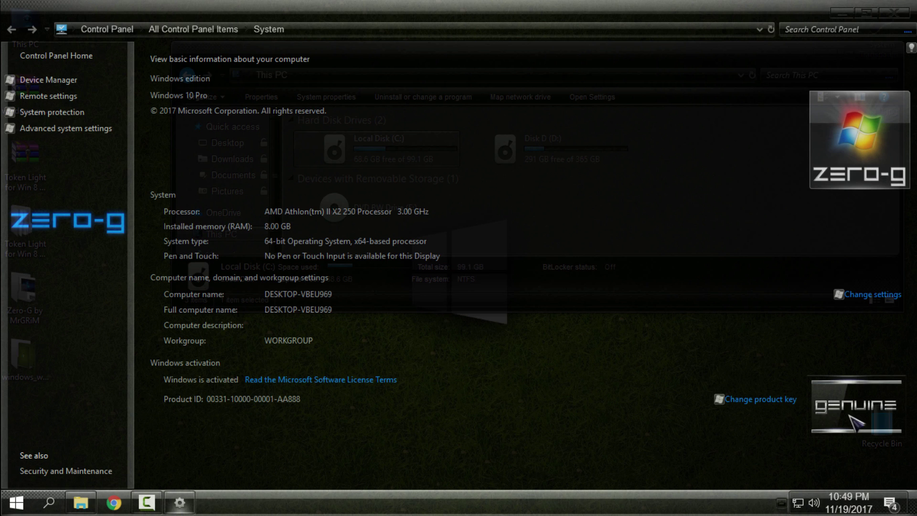
{"action": "left_click_drag", "start_coordinate": [707, 8], "coordinate": [565, 57]}
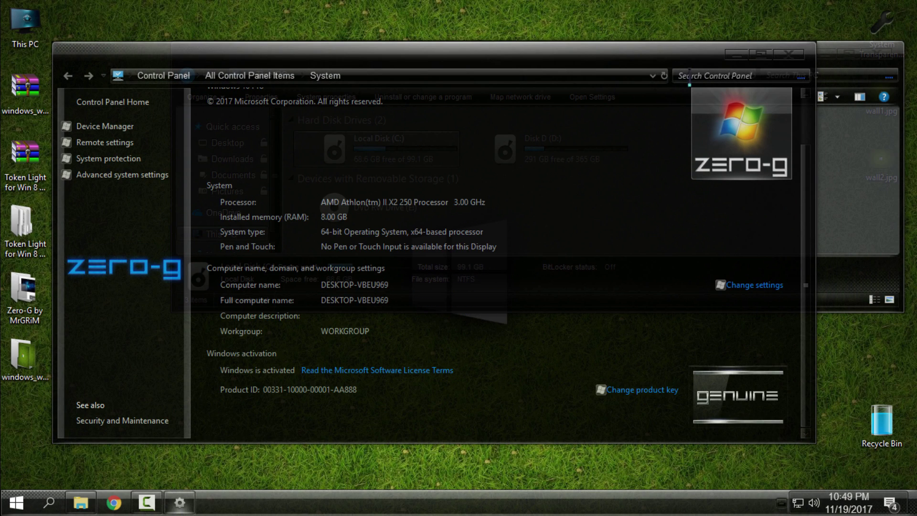
{"action": "left_click_drag", "start_coordinate": [625, 63], "coordinate": [662, 82]}
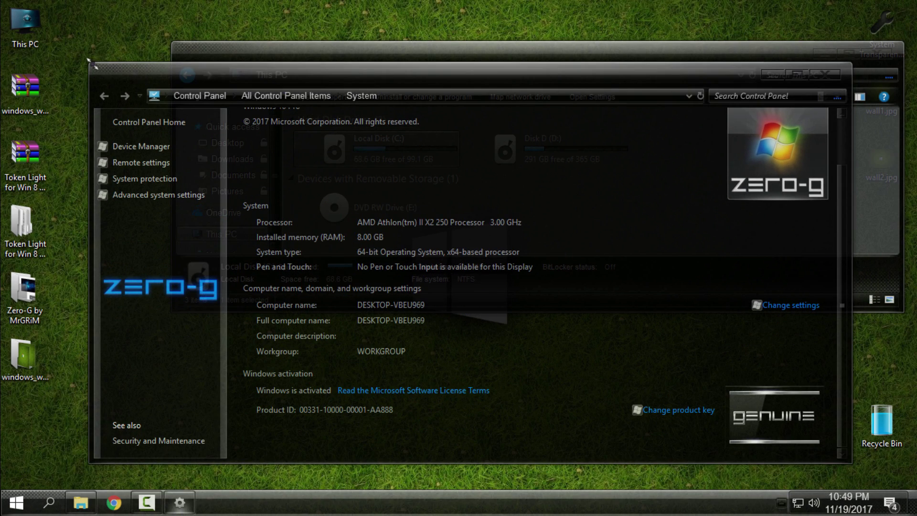
{"action": "left_click_drag", "start_coordinate": [91, 64], "coordinate": [152, 179]}
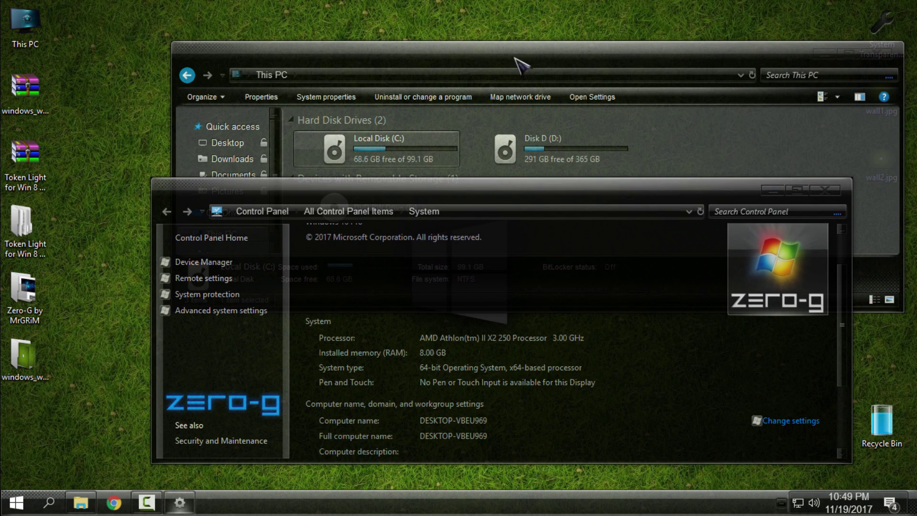
{"action": "left_click_drag", "start_coordinate": [553, 215], "coordinate": [572, 227]}
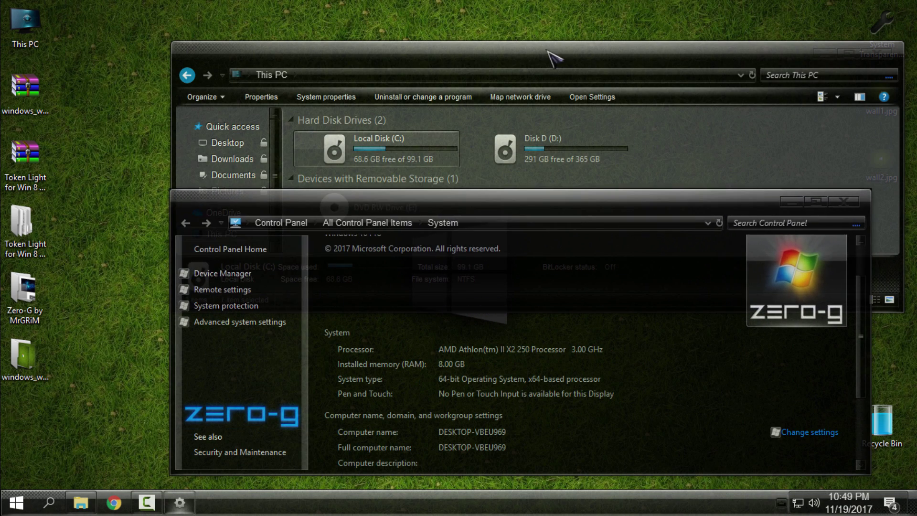
- Minimize the This PC and System windows
{"action": "left_click", "coordinate": [526, 50]}
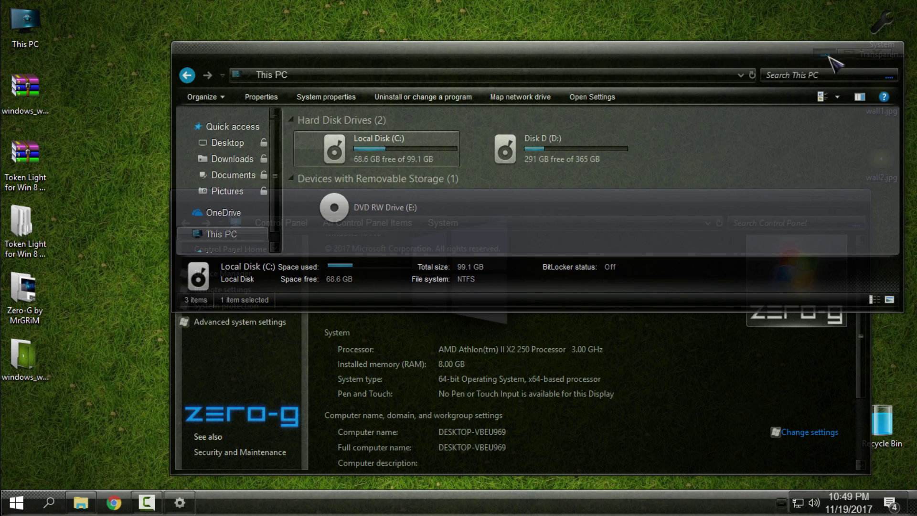
{"action": "left_click", "coordinate": [849, 54]}
{"action": "left_click", "coordinate": [813, 201]}
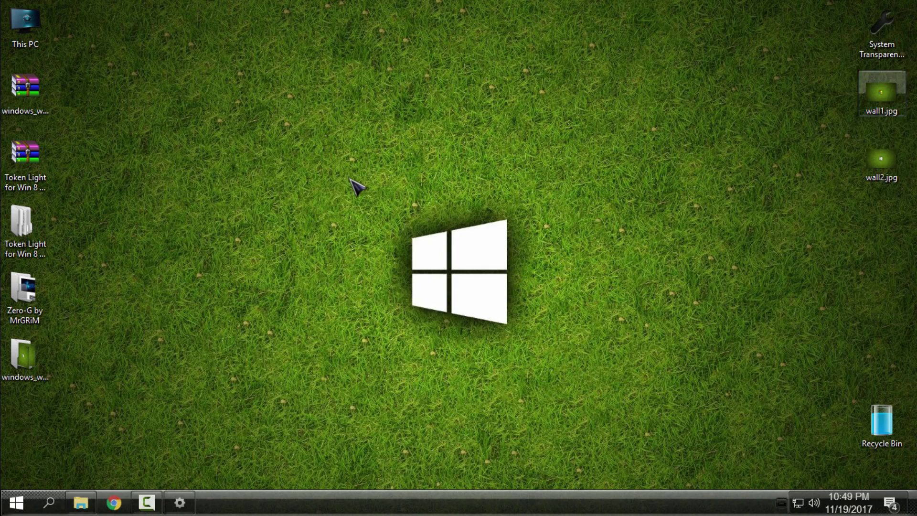
- Open wall1.jpg in Photos, set it as the desktop background, and close Photos
{"action": "key", "text": "Return"}
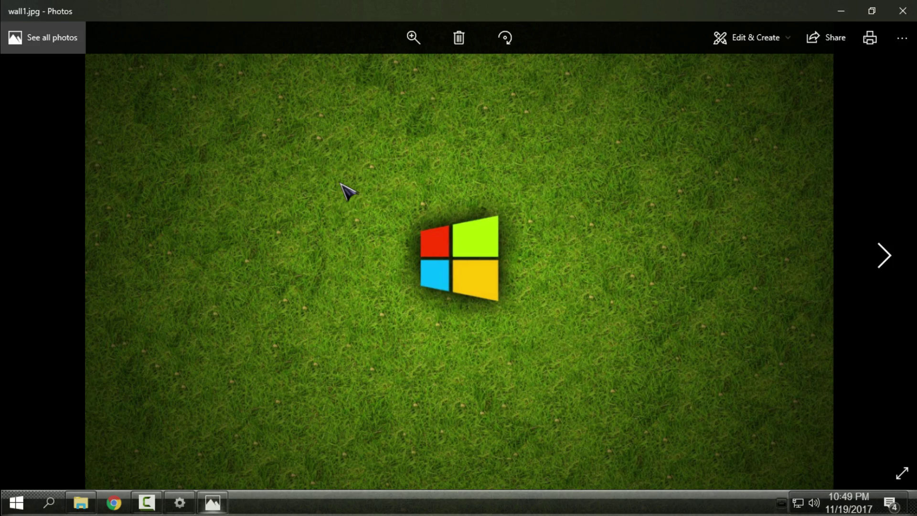
{"action": "right_click", "coordinate": [340, 184]}
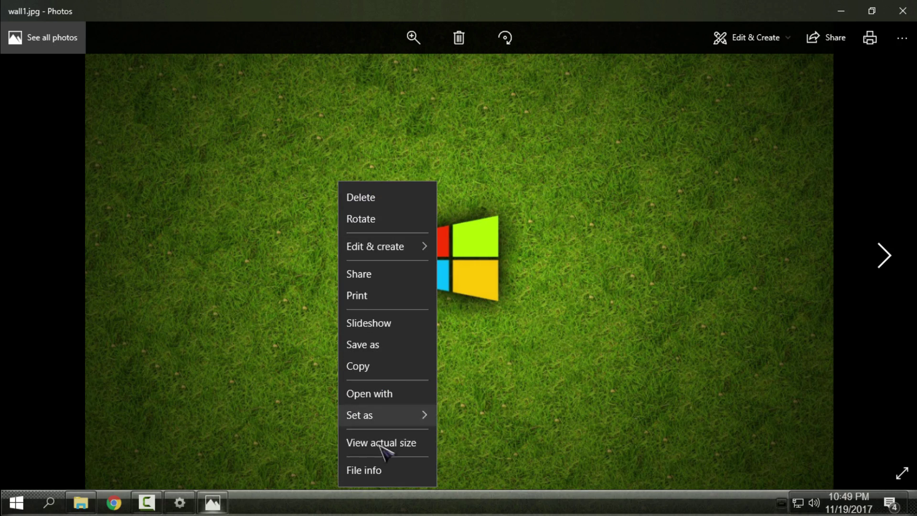
{"action": "mouse_move", "coordinate": [395, 419]}
{"action": "left_click", "coordinate": [465, 444]}
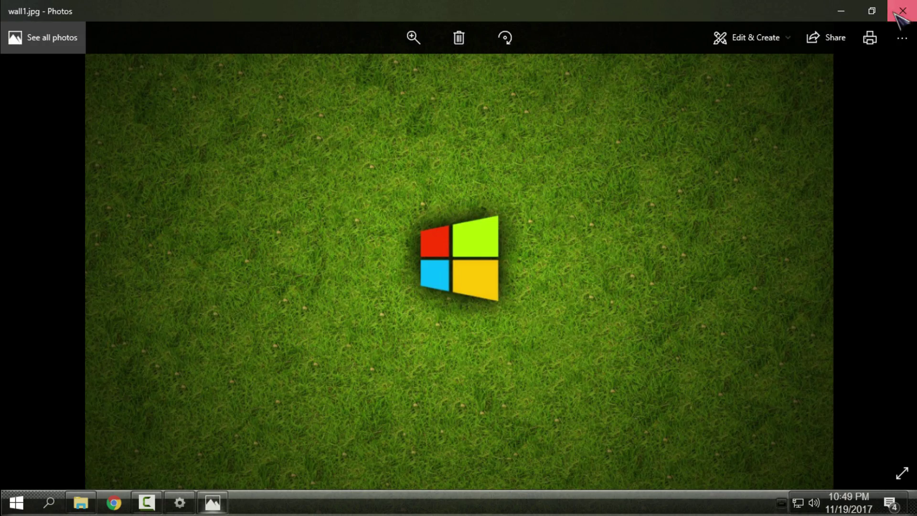
{"action": "left_click", "coordinate": [896, 15]}
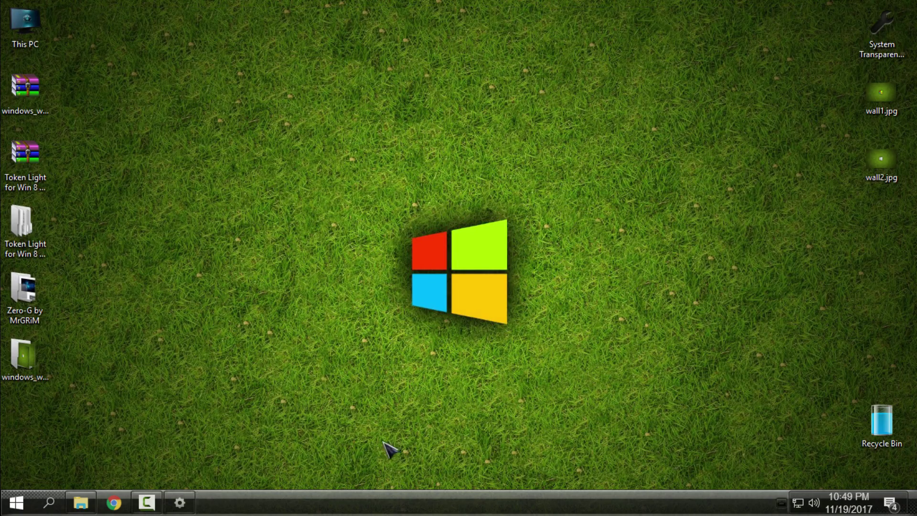
- Reposition and enlarge the System window to view its details, close it, and return to This PC
{"action": "left_click", "coordinate": [180, 502]}
{"action": "left_click_drag", "start_coordinate": [546, 196], "coordinate": [525, 104]}
{"action": "left_click", "coordinate": [793, 110]}
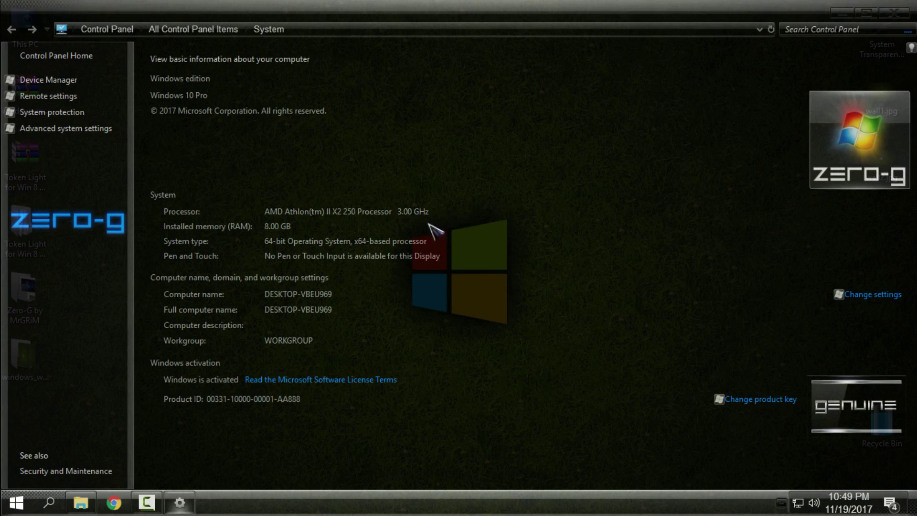
{"action": "double_click", "coordinate": [482, 8]}
{"action": "scroll", "coordinate": [546, 215], "scroll_direction": "down", "scroll_amount": 3}
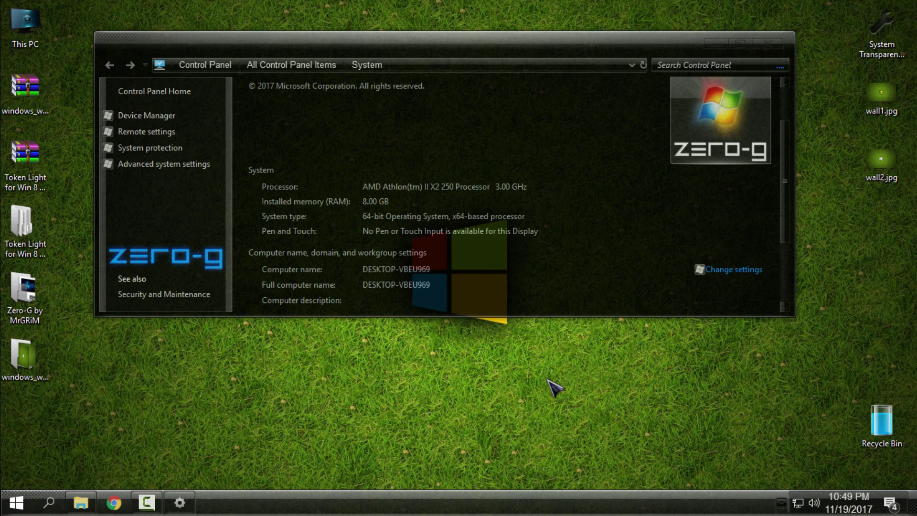
{"action": "left_click_drag", "start_coordinate": [564, 313], "coordinate": [552, 472]}
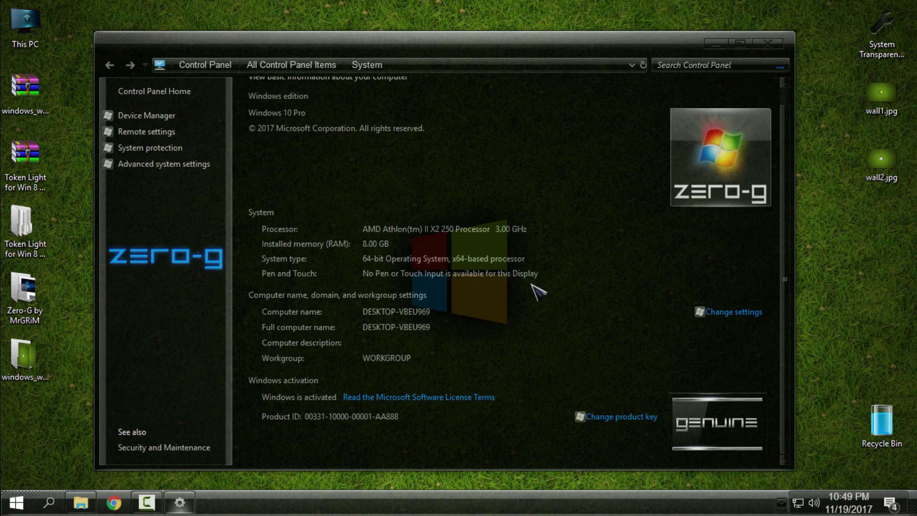
{"action": "left_click", "coordinate": [768, 44]}
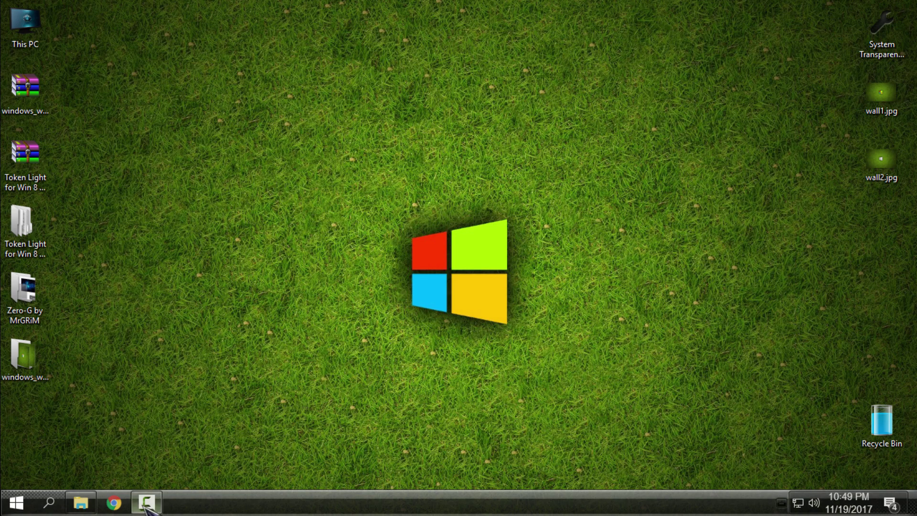
{"action": "left_click", "coordinate": [81, 502]}
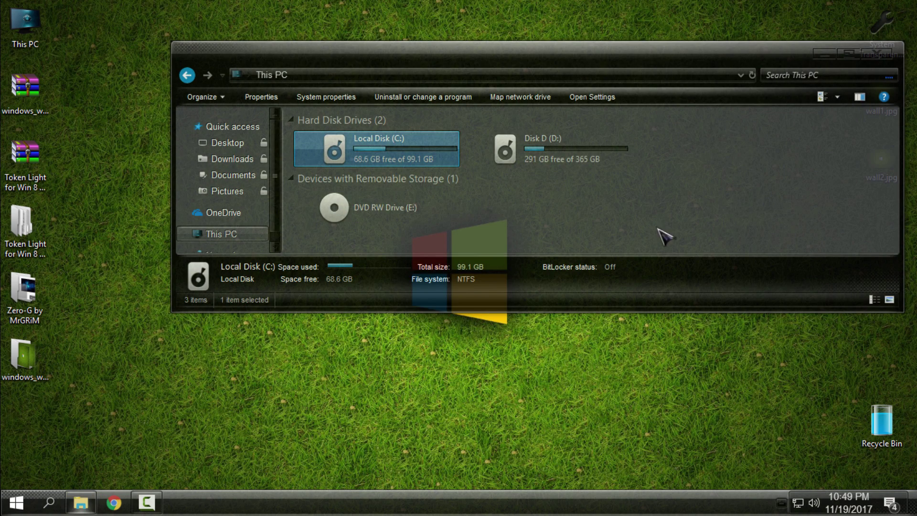
- Apply System Transparency level 150 from the tray icon, then reopen File Explorer at This PC
{"action": "left_click", "coordinate": [881, 53]}
{"action": "left_click", "coordinate": [782, 503]}
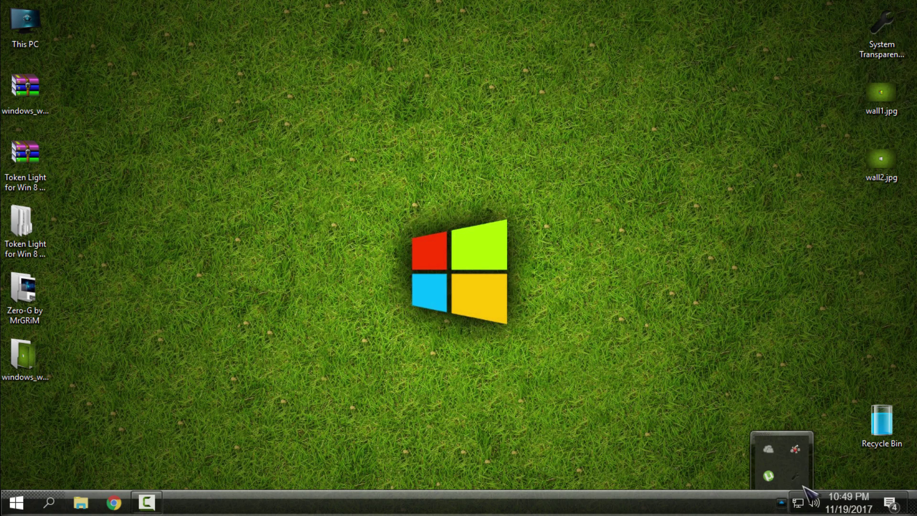
{"action": "right_click", "coordinate": [802, 476]}
{"action": "left_click", "coordinate": [812, 437]}
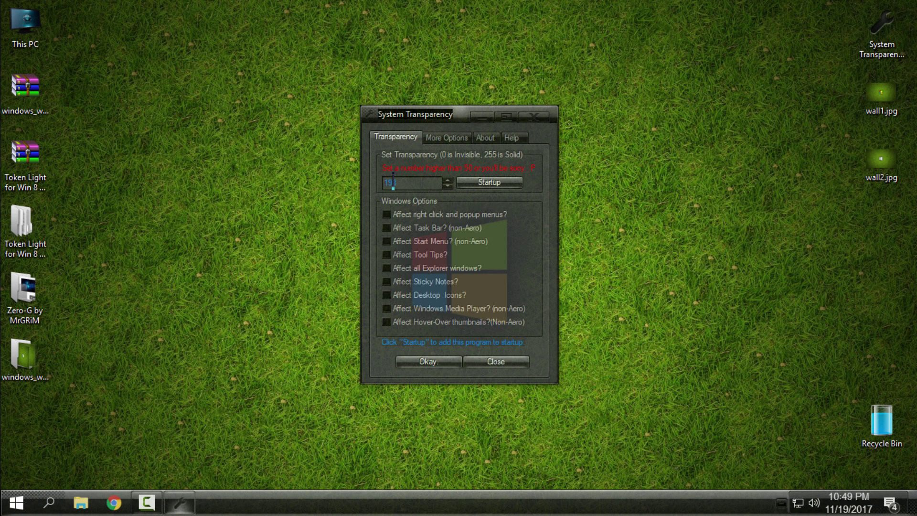
{"action": "left_click", "coordinate": [420, 363]}
{"action": "key", "text": "super+e"}
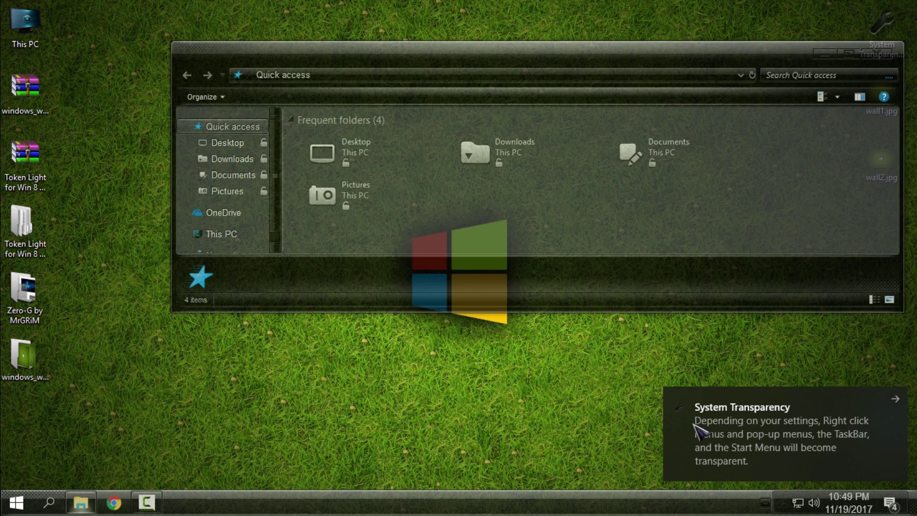
{"action": "left_click", "coordinate": [254, 235]}
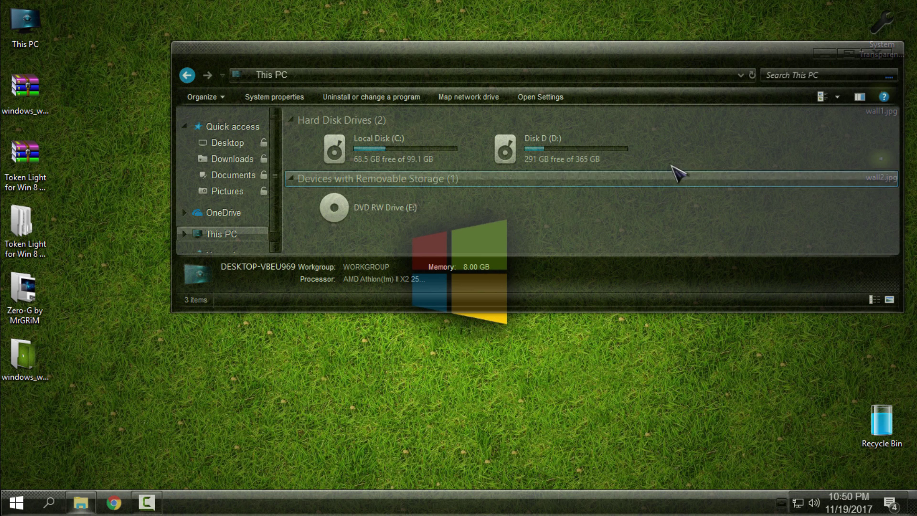
- Close This PC and reapply a new level in System Transparency's Setup and Info dialog
{"action": "left_click", "coordinate": [879, 54]}
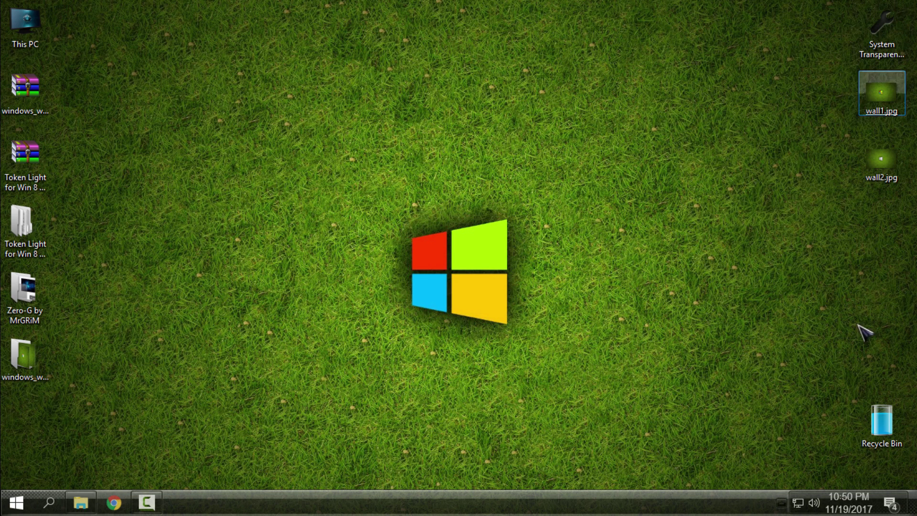
{"action": "left_click", "coordinate": [781, 503]}
{"action": "right_click", "coordinate": [793, 475]}
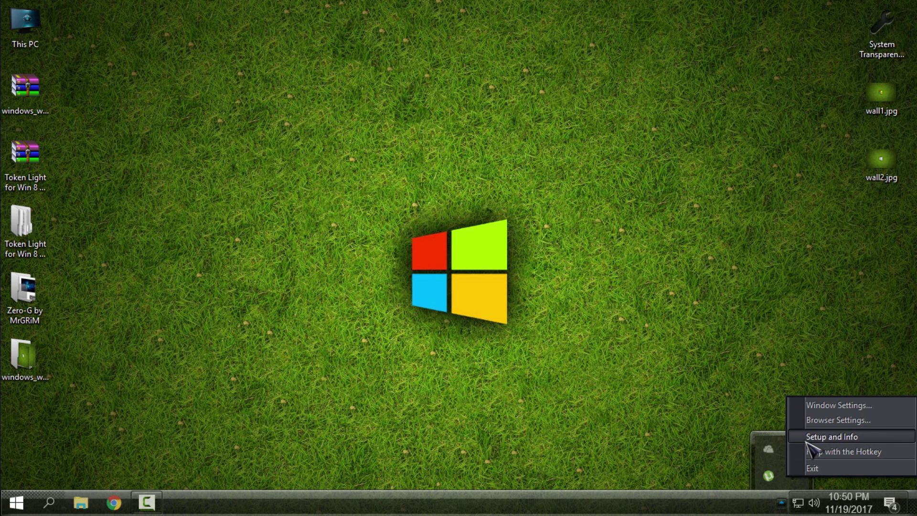
{"action": "left_click", "coordinate": [808, 441]}
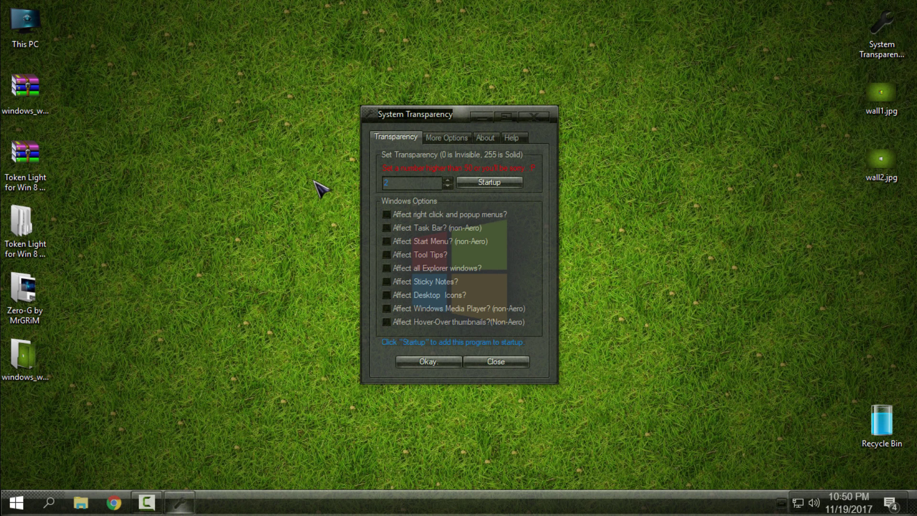
{"action": "left_click", "coordinate": [429, 361]}
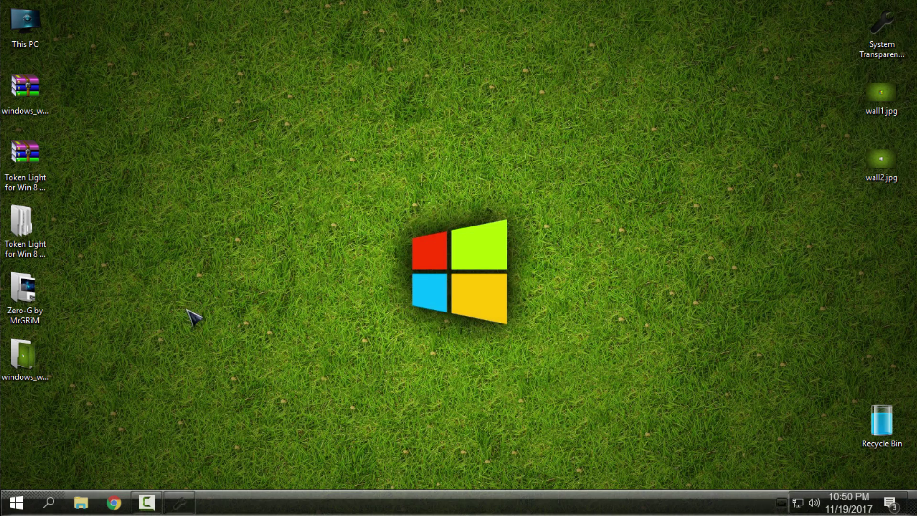
- Refresh the desktop and open File Explorer at This PC to check the glass effect
{"action": "right_click", "coordinate": [101, 206]}
{"action": "left_click", "coordinate": [128, 259]}
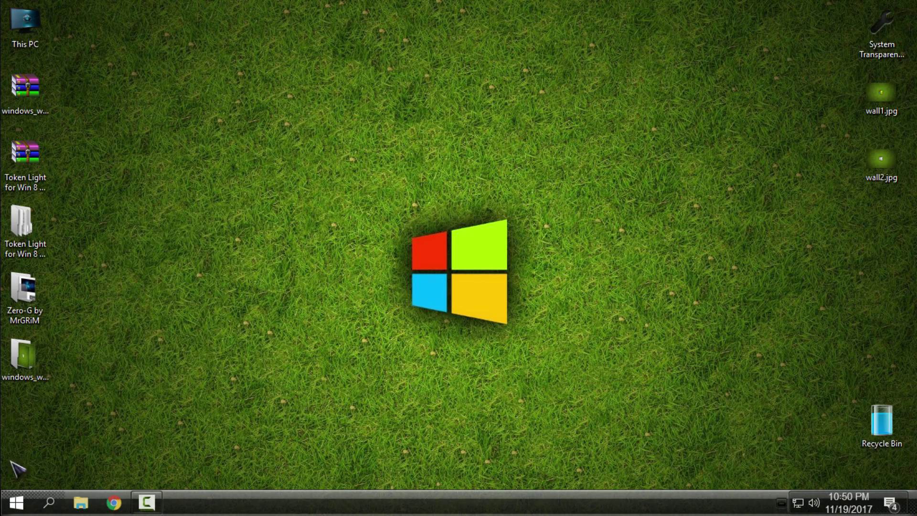
{"action": "left_click", "coordinate": [81, 502]}
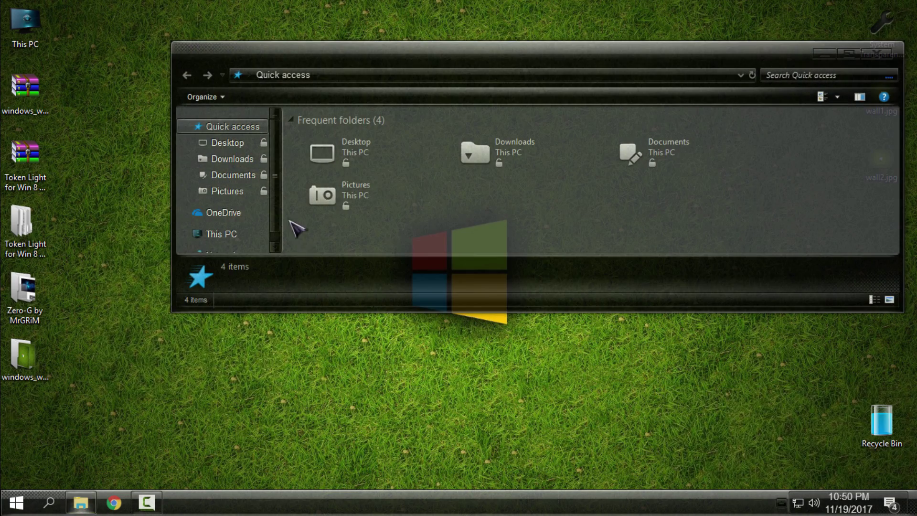
{"action": "left_click", "coordinate": [263, 234]}
{"action": "left_click", "coordinate": [849, 53]}
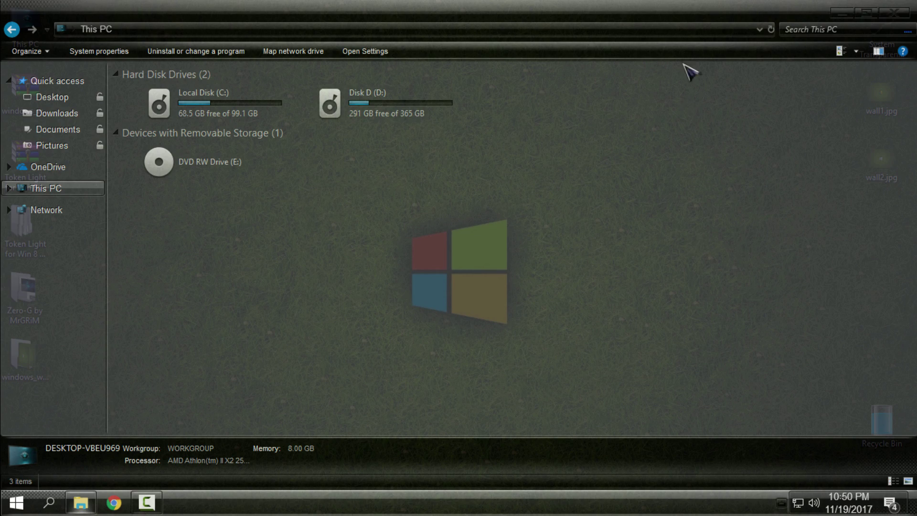
{"action": "double_click", "coordinate": [665, 10]}
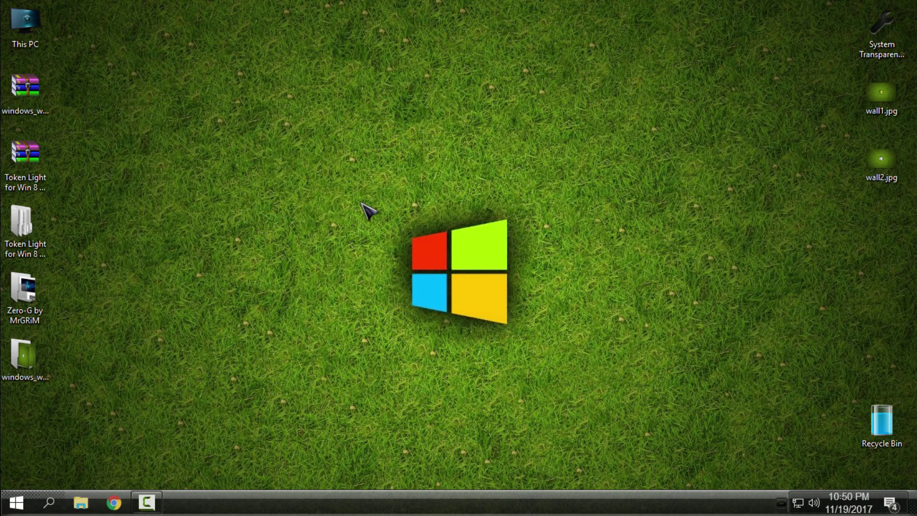